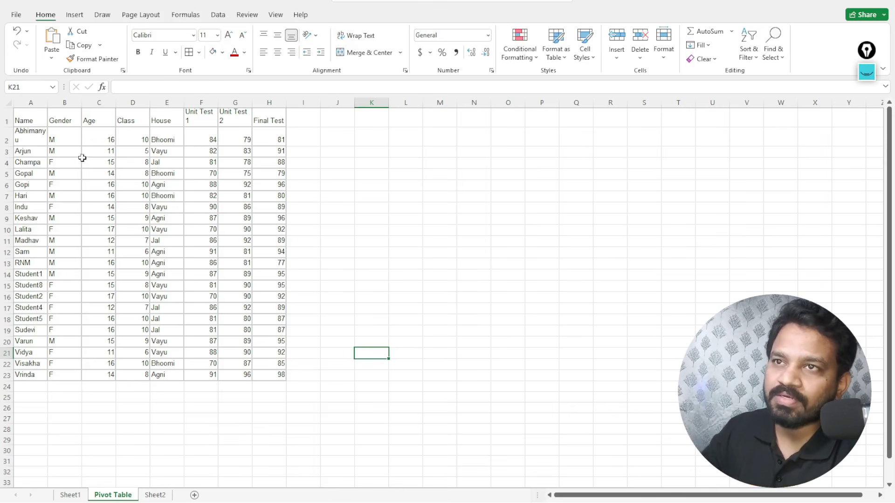
# Center the contents of the student data range A1:H23 both vertically and horizontally in their cells.
pyautogui.click(29, 121)
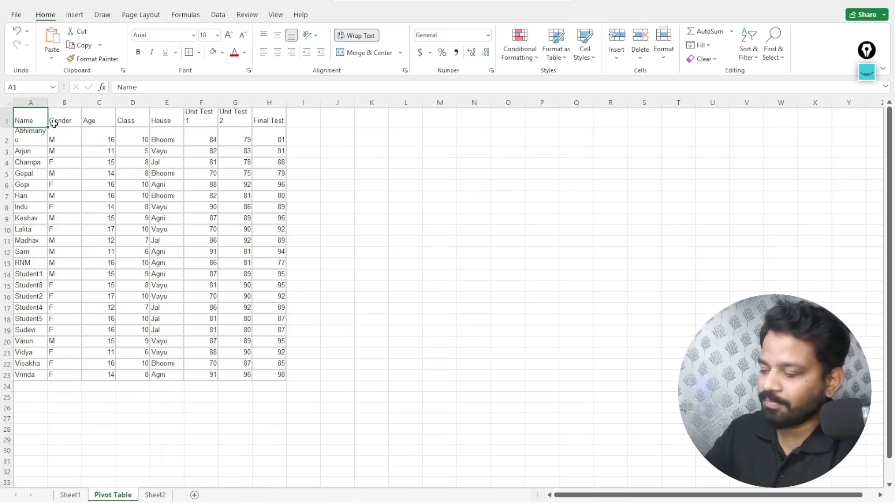
pyautogui.hotkey('shift', 'Right')
pyautogui.hotkey('shift', 'Right')
pyautogui.hotkey('shift', 'Right')
pyautogui.hotkey('shift', 'Right')
pyautogui.hotkey('shift', 'Right')
pyautogui.hotkey('shift', 'Right')
pyautogui.hotkey('shift', 'Right')
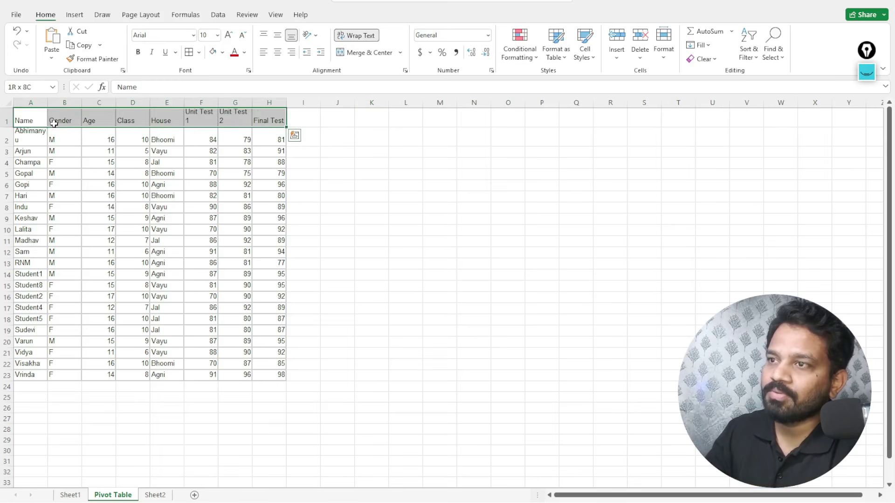
pyautogui.hotkey('ctrl', 'shift', 'Down')
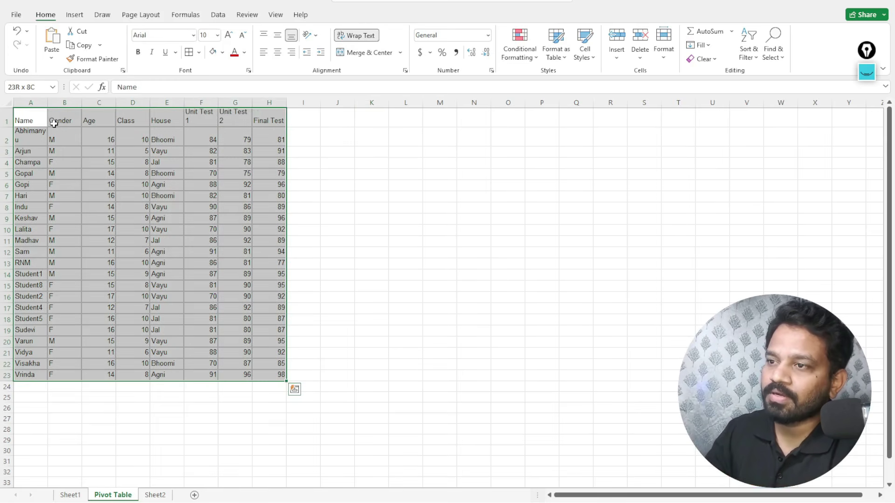
pyautogui.click(278, 35)
pyautogui.click(277, 52)
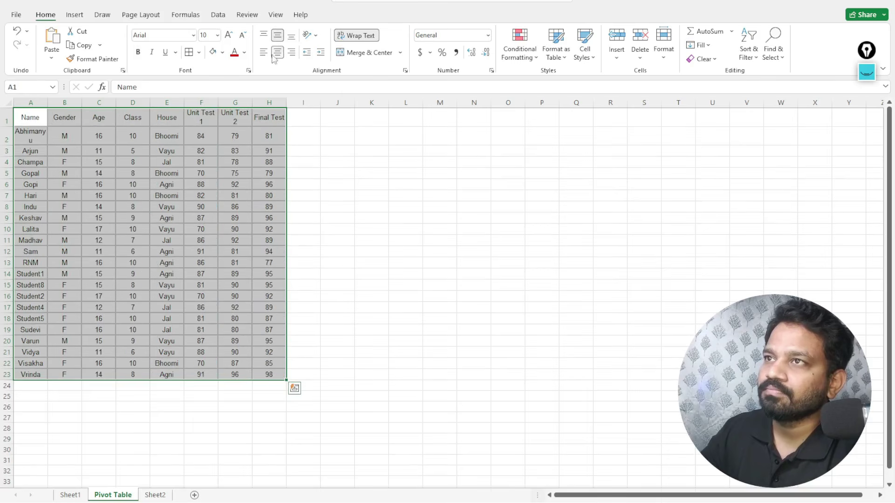
# Apply all borders to A1:H23 and widen the columns so names and test headings fit on one line.
pyautogui.click(199, 52)
pyautogui.click(209, 159)
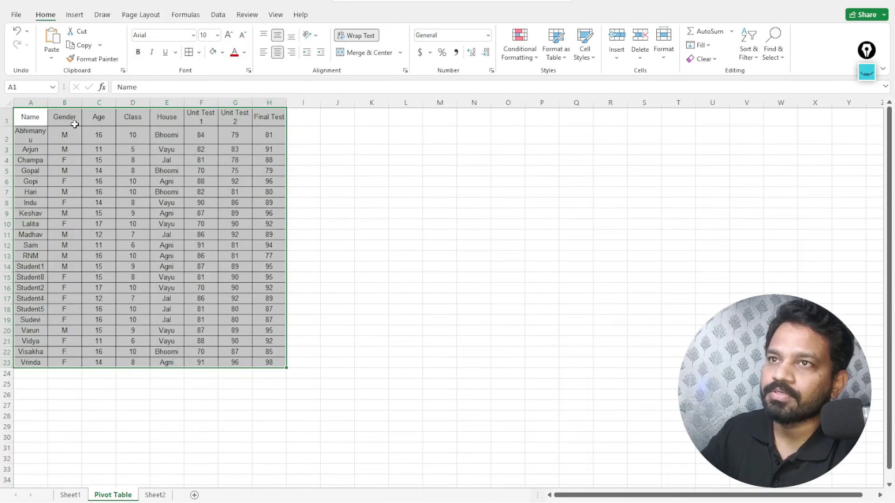
pyautogui.doubleClick(48, 102)
pyautogui.moveTo(218, 102); pyautogui.dragTo(248, 112)
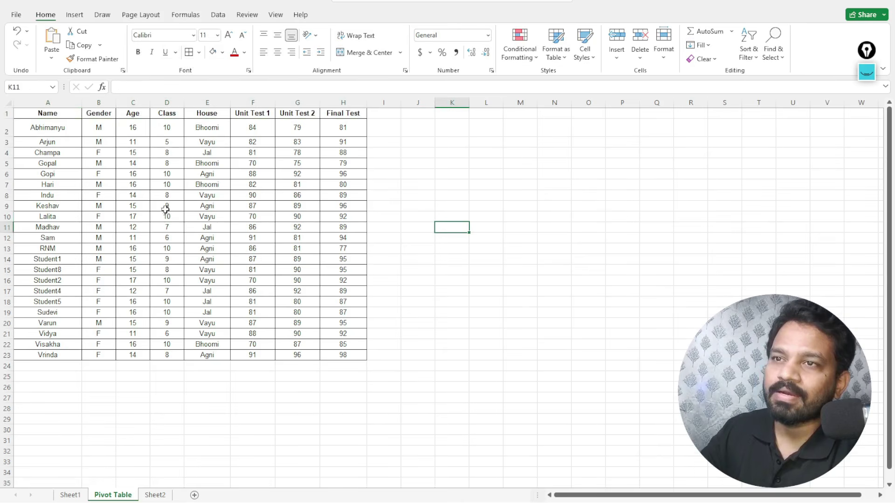
# Mark the column headings and several House entries with the red screen pen, circling House, and clear the markings.
pyautogui.click(867, 72)
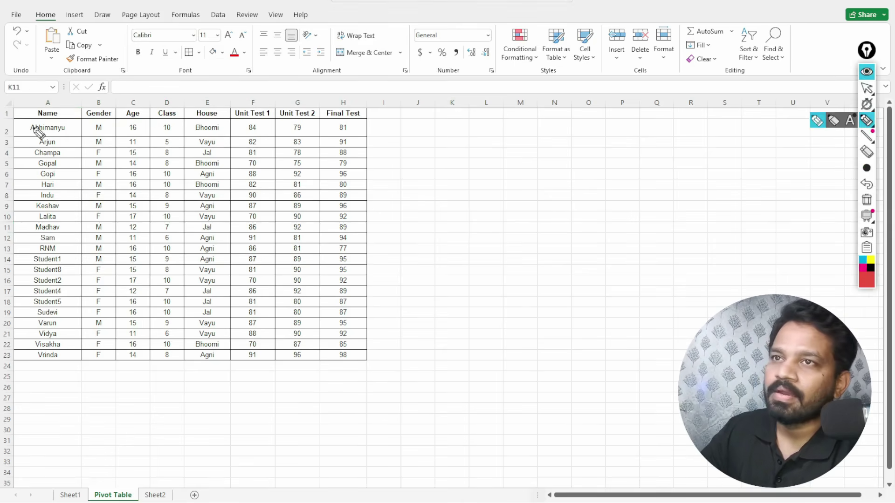
pyautogui.moveTo(73, 128)
pyautogui.mouseDown()
pyautogui.moveTo(80, 115)
pyautogui.moveTo(233, 119)
pyautogui.moveTo(214, 94)
pyautogui.moveTo(183, 111)
pyautogui.moveTo(214, 128)
pyautogui.moveTo(230, 122)
pyautogui.moveTo(226, 171)
pyautogui.mouseUp()
pyautogui.click(135, 123)
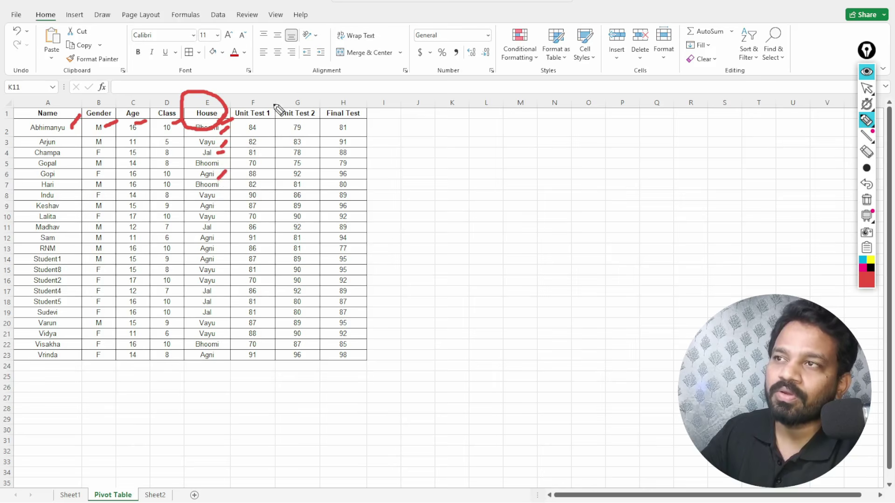
pyautogui.moveTo(273, 104)
pyautogui.mouseDown()
pyautogui.moveTo(284, 94)
pyautogui.moveTo(375, 98)
pyautogui.mouseUp()
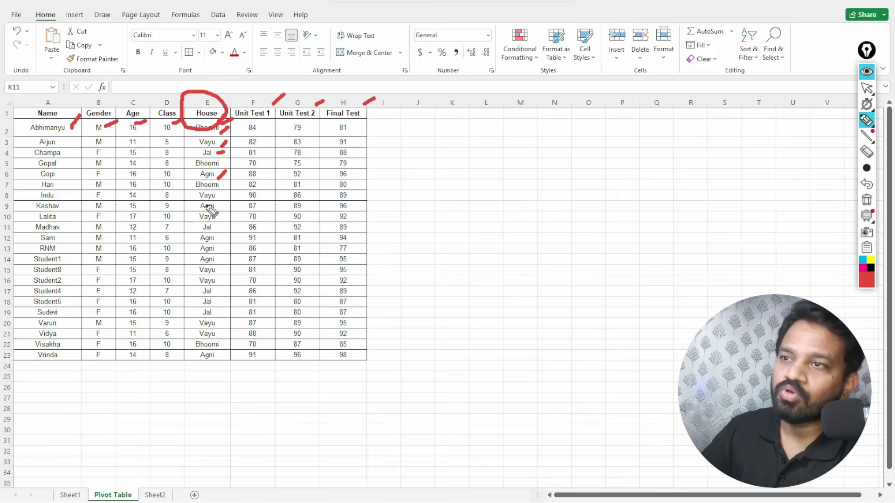
pyautogui.moveTo(218, 198); pyautogui.dragTo(233, 190)
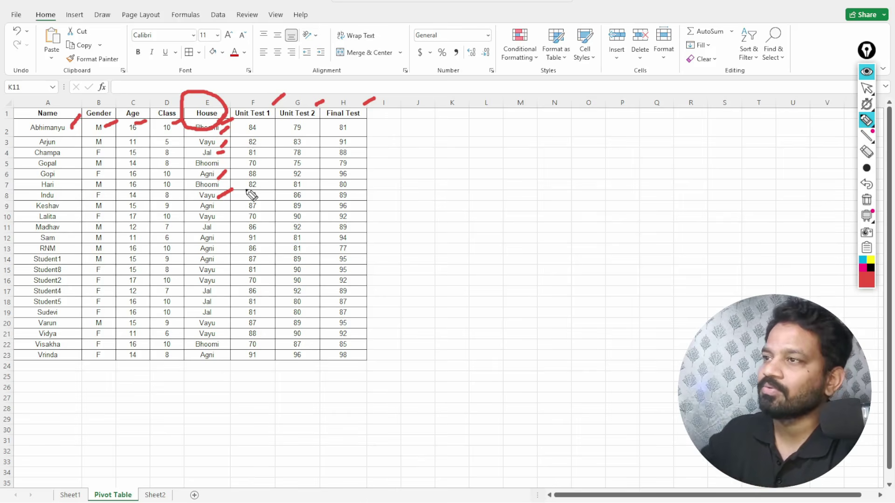
pyautogui.press('Escape')
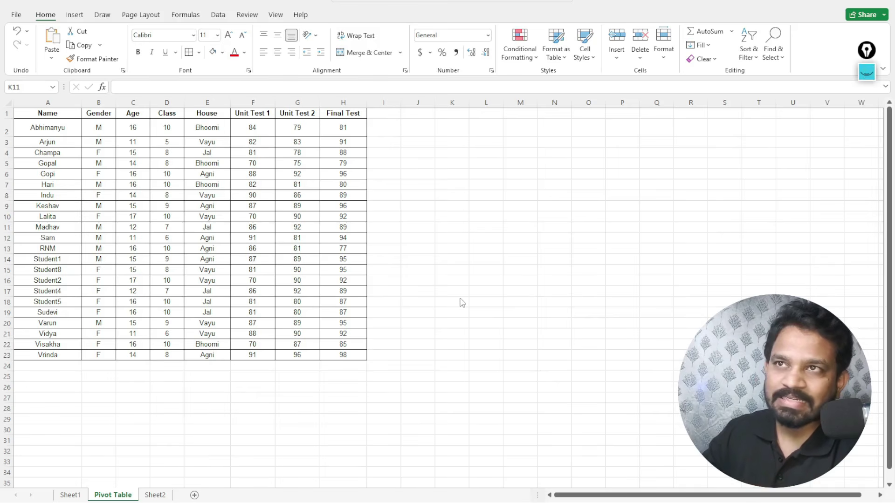
pyautogui.click(145, 204)
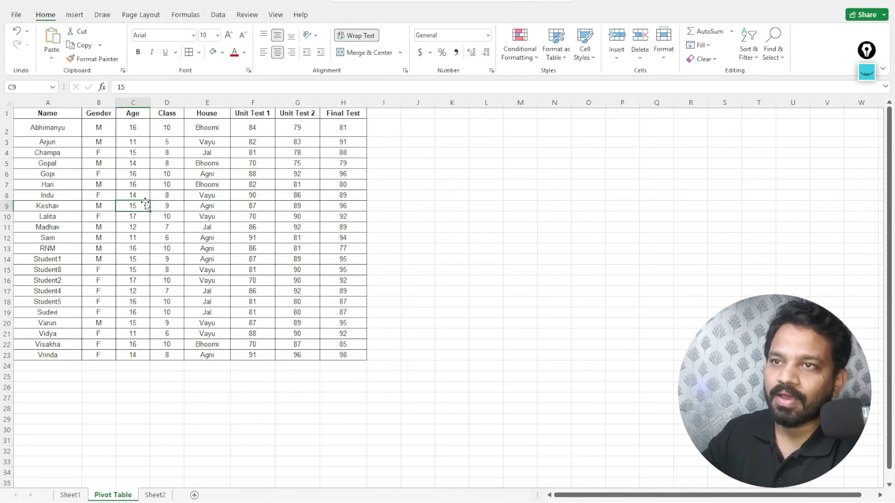
pyautogui.click(47, 114)
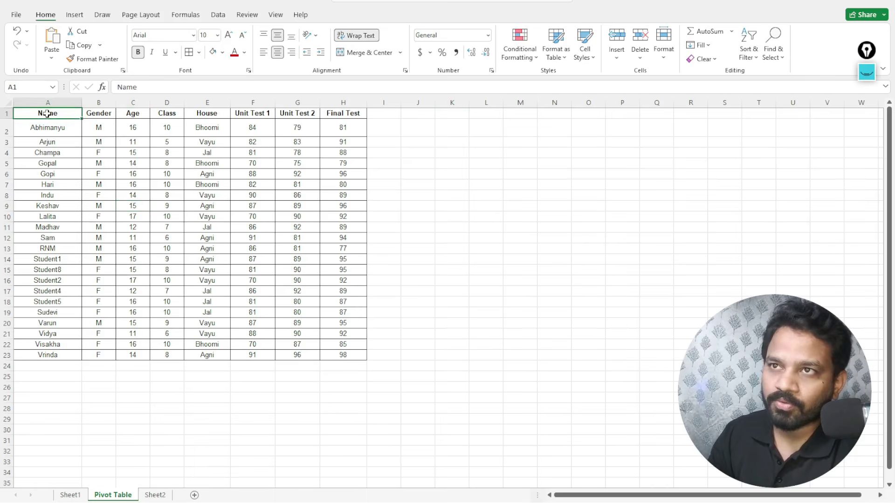
pyautogui.hotkey('shift', 'Down')
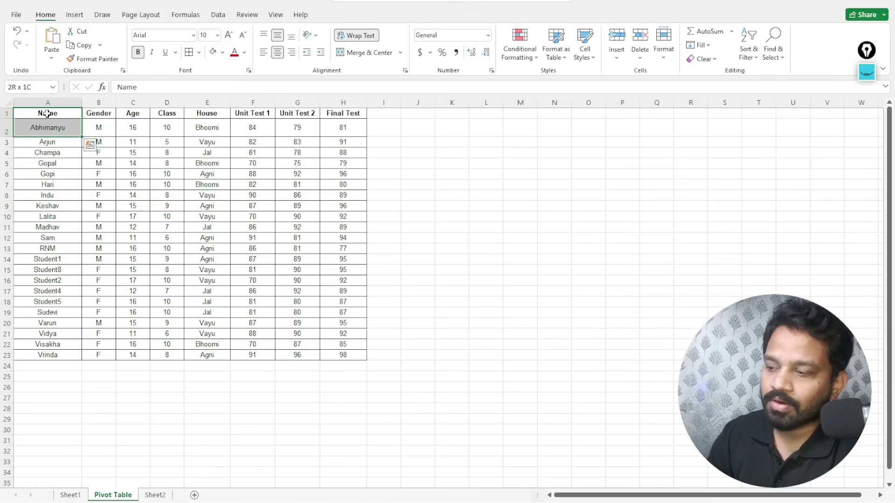
pyautogui.click(47, 114)
pyautogui.click(169, 280)
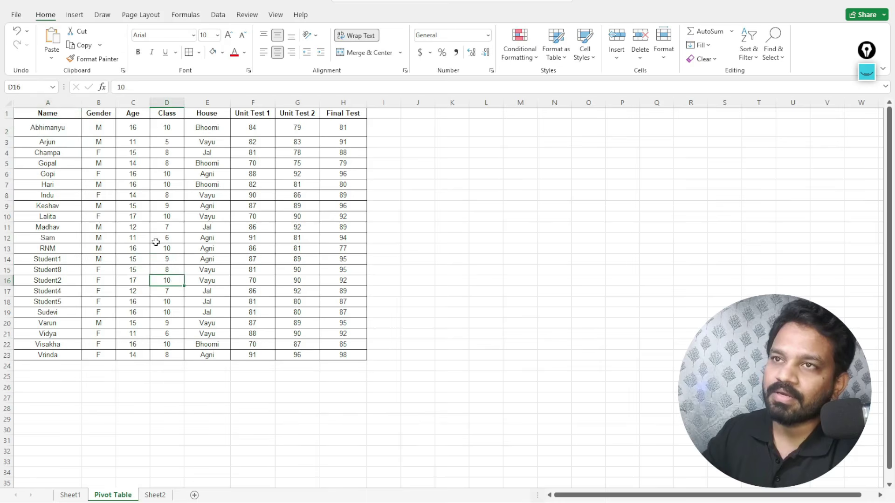
# Start a PivotTable from the whole student data range A1:H23, including the header row.
pyautogui.click(52, 113)
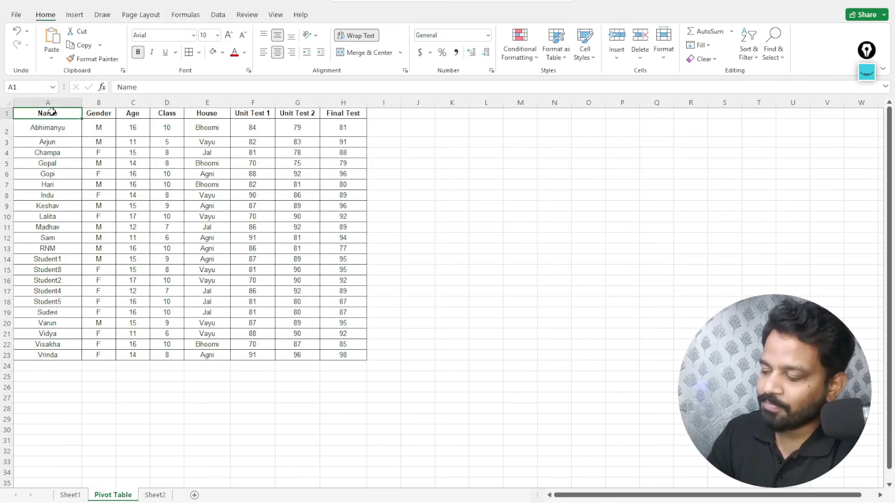
pyautogui.hotkey('ctrl', 'shift', 'Right')
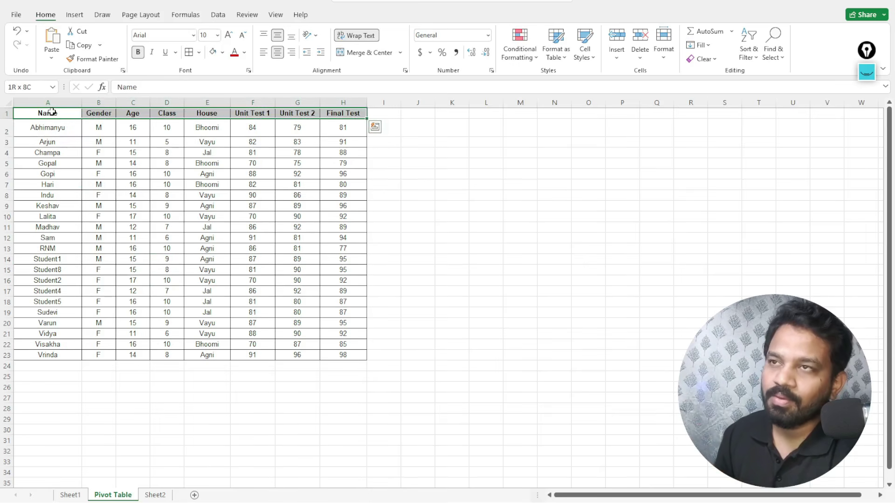
pyautogui.hotkey('ctrl', 'shift', 'Down')
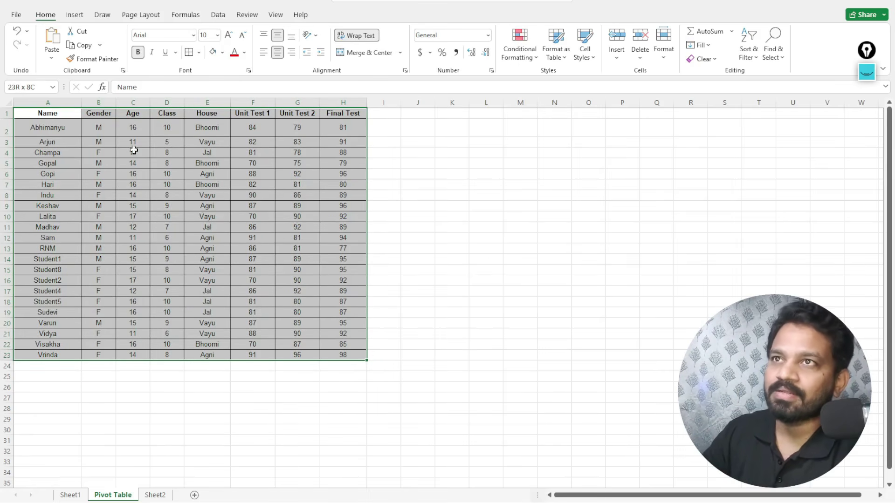
pyautogui.click(74, 15)
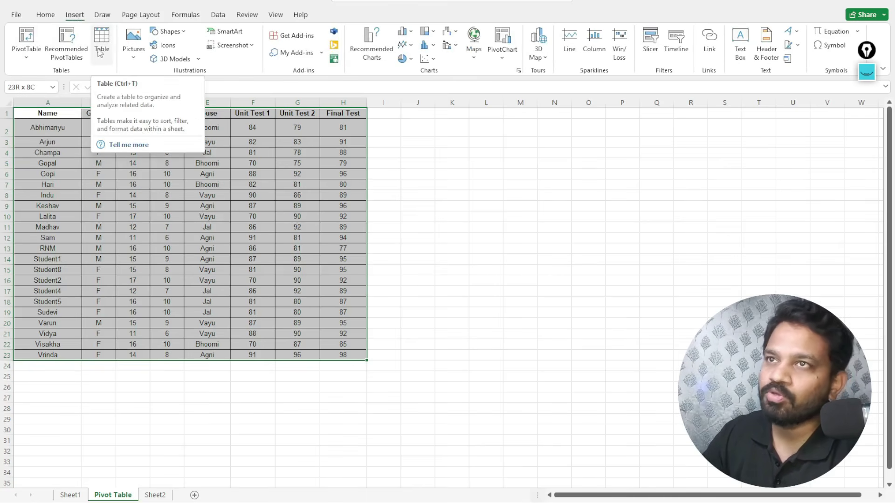
pyautogui.click(24, 39)
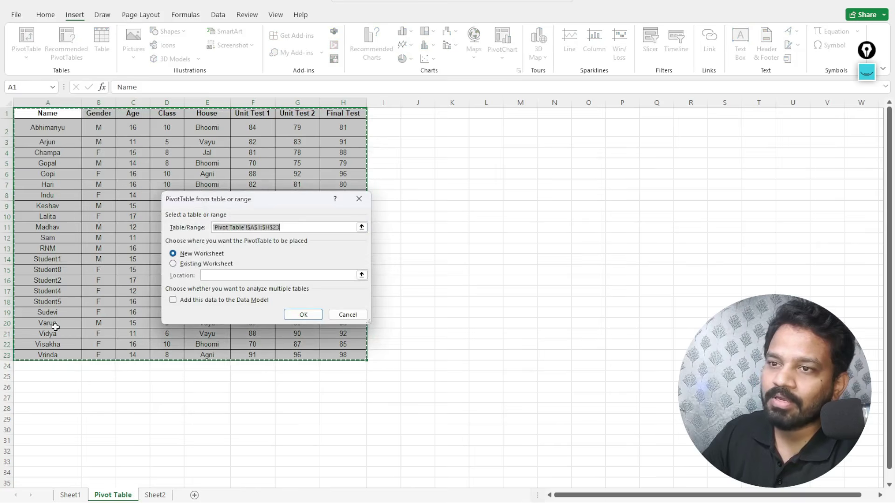
# Reselect A1:H23 on the data sheet as the source range and create the PivotTable on a new worksheet.
pyautogui.click(291, 228)
pyautogui.moveTo(282, 228); pyautogui.dragTo(213, 228)
pyautogui.press('BackSpace')
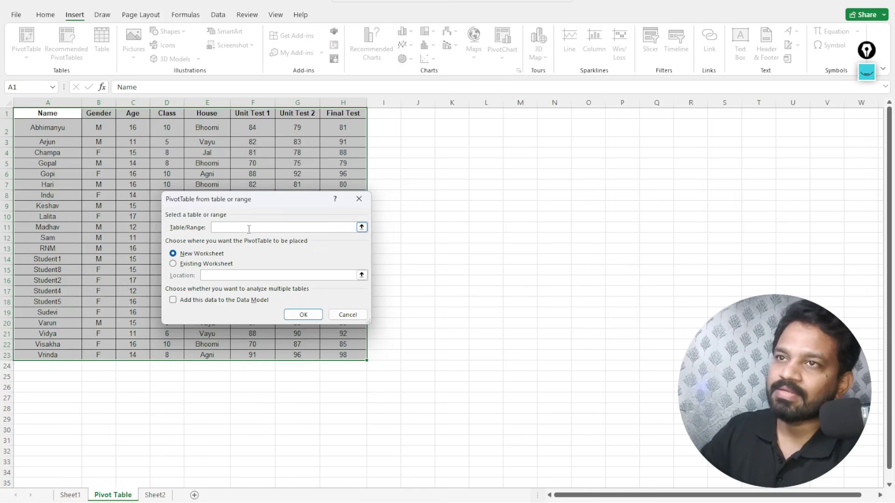
pyautogui.click(43, 113)
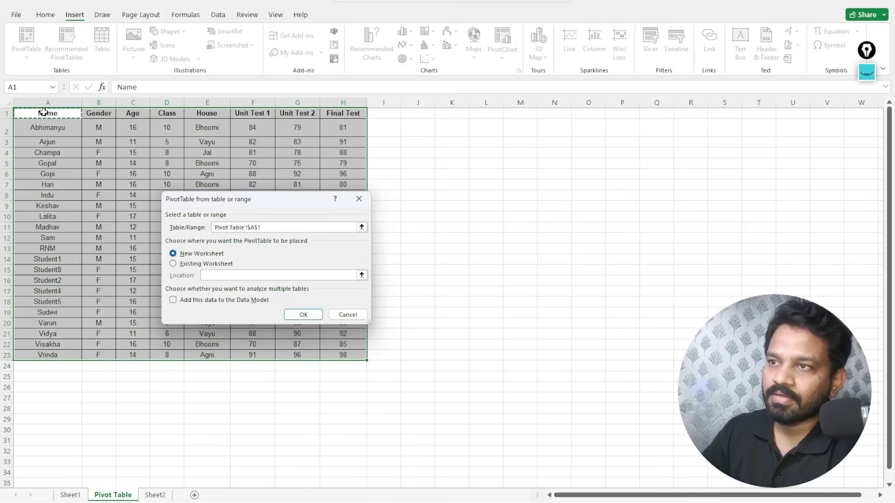
pyautogui.hotkey('ctrl', 'shift', 'Right')
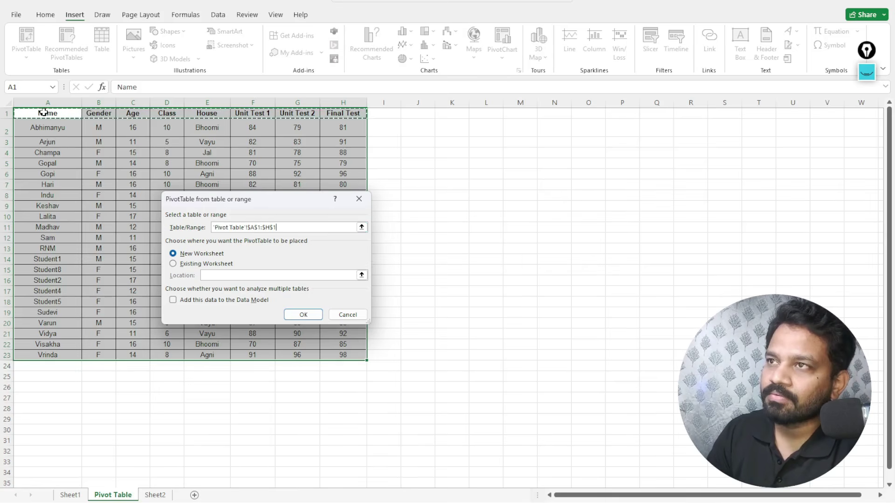
pyautogui.hotkey('ctrl', 'shift', 'Down')
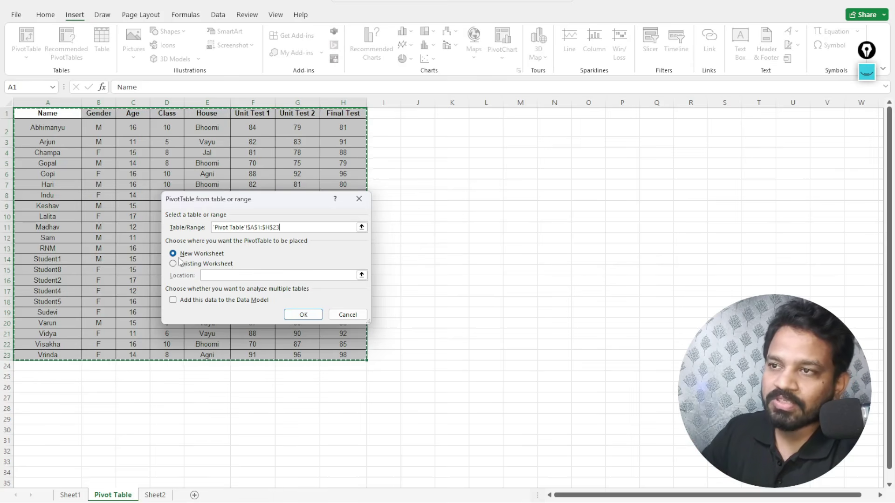
pyautogui.click(298, 314)
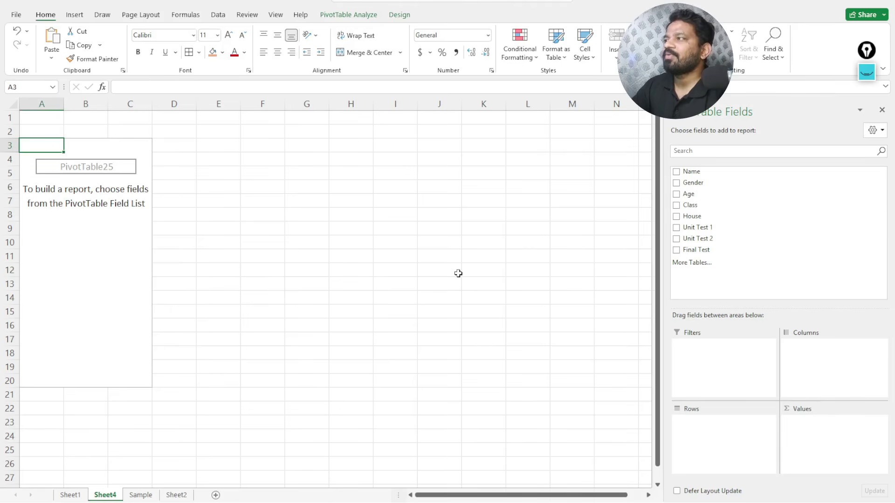
# Circle the PivotTable Fields title and mark the field list with the red screen pen, and clear the markings.
pyautogui.click(867, 74)
pyautogui.click(866, 120)
pyautogui.moveTo(767, 109)
pyautogui.mouseDown()
pyautogui.moveTo(739, 93)
pyautogui.moveTo(696, 144)
pyautogui.mouseUp()
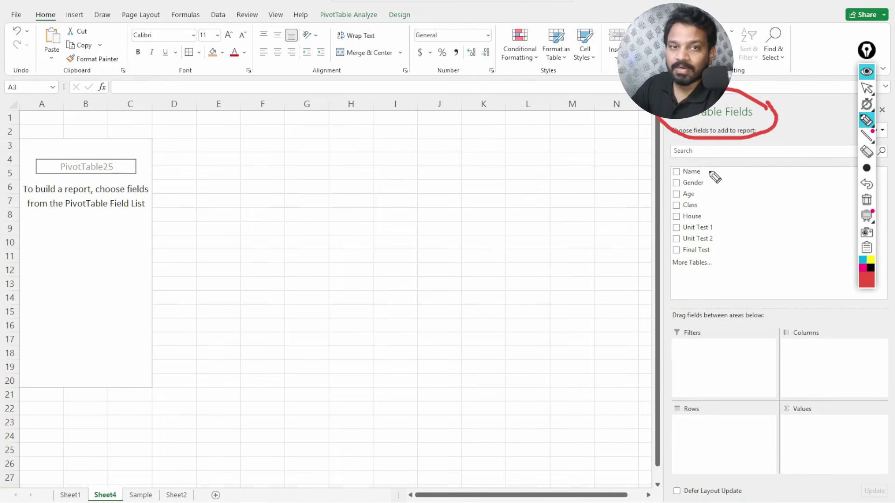
pyautogui.moveTo(709, 164)
pyautogui.mouseDown()
pyautogui.moveTo(748, 217)
pyautogui.moveTo(760, 254)
pyautogui.moveTo(732, 279)
pyautogui.mouseUp()
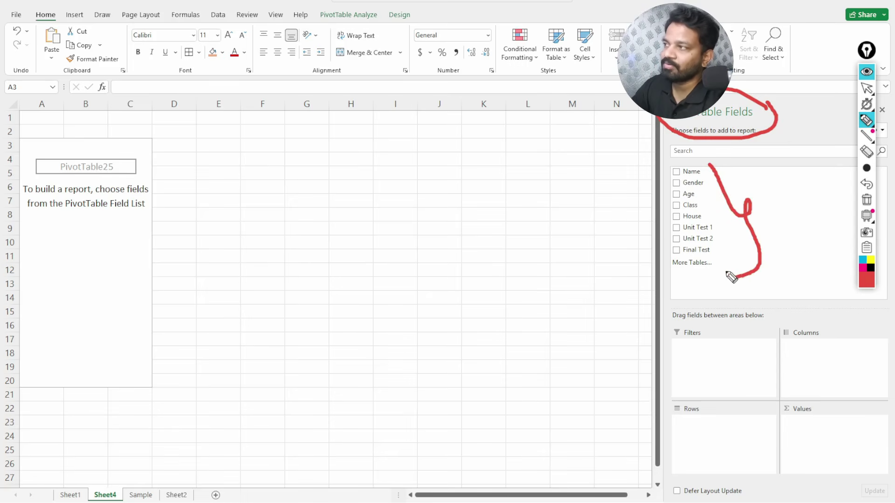
pyautogui.click(867, 71)
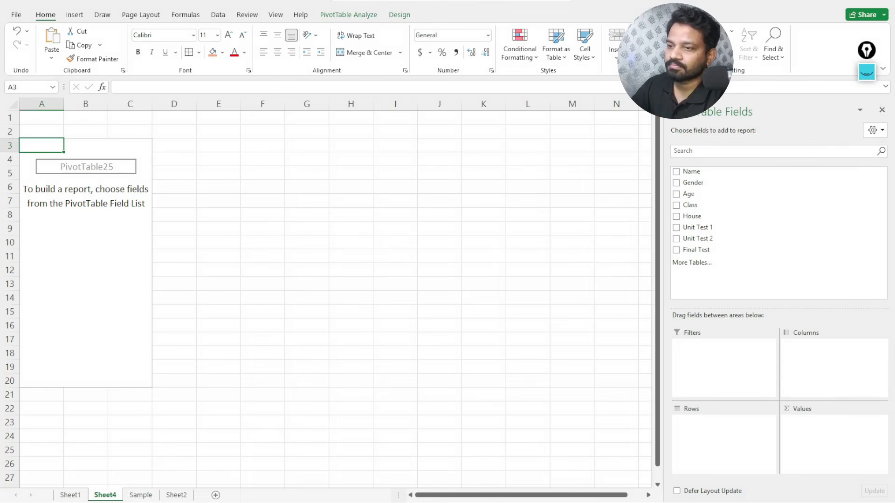
# Check the House, Unit Test 1, Unit Test 2 and Final Test headings on the Sample sheet.
pyautogui.click(141, 495)
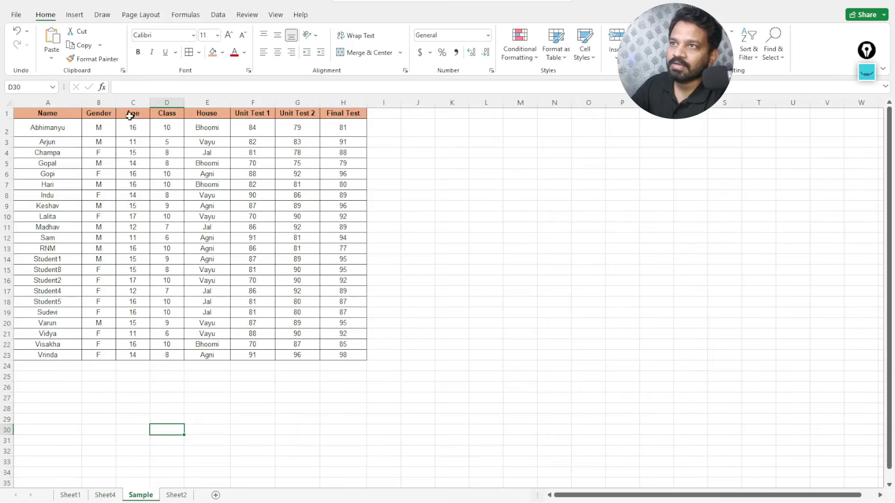
pyautogui.click(214, 116)
pyautogui.click(252, 117)
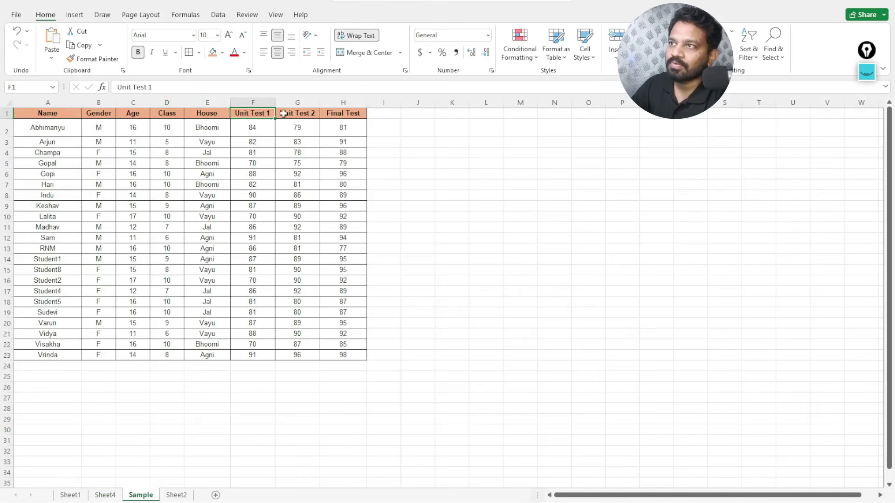
pyautogui.click(289, 114)
pyautogui.click(342, 114)
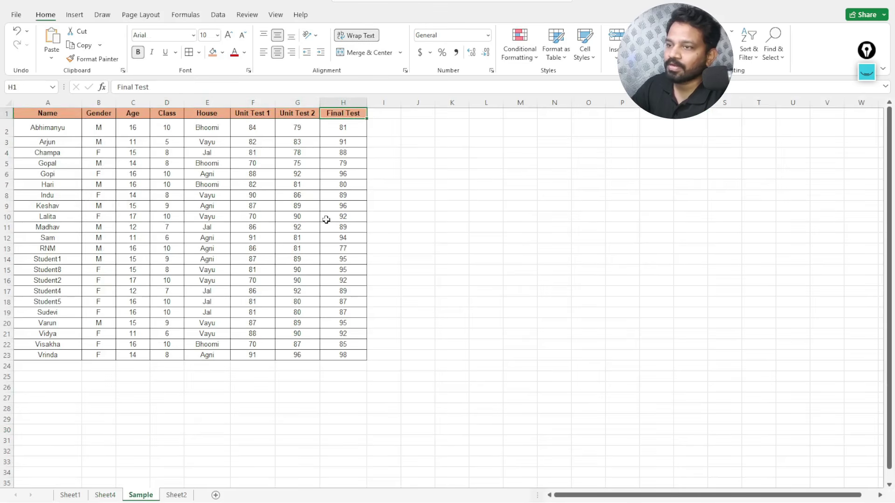
# Rename the Sheet4 worksheet holding the empty PivotTable as Pivot Table.
pyautogui.click(106, 495)
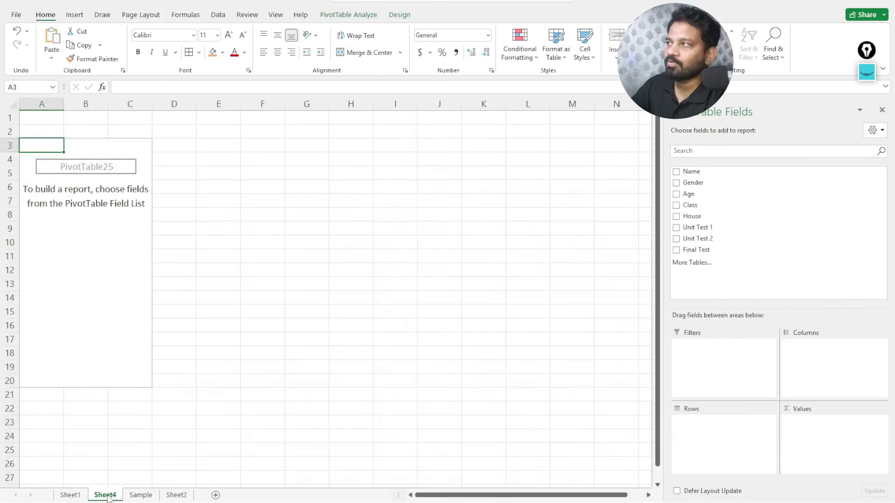
pyautogui.doubleClick(103, 496)
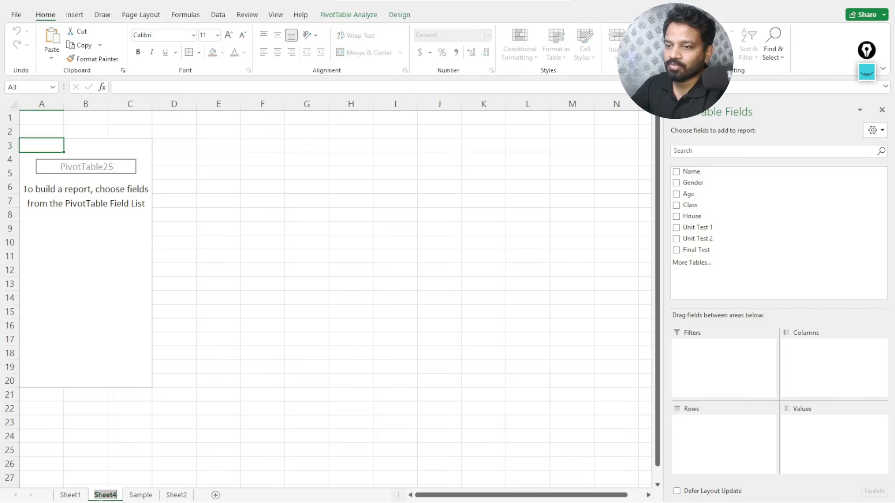
pyautogui.write('Pi')
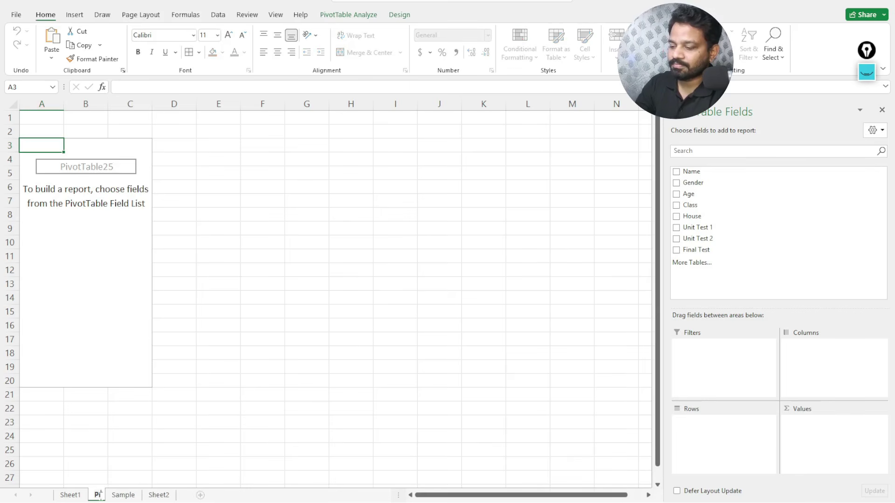
pyautogui.write('vot Table')
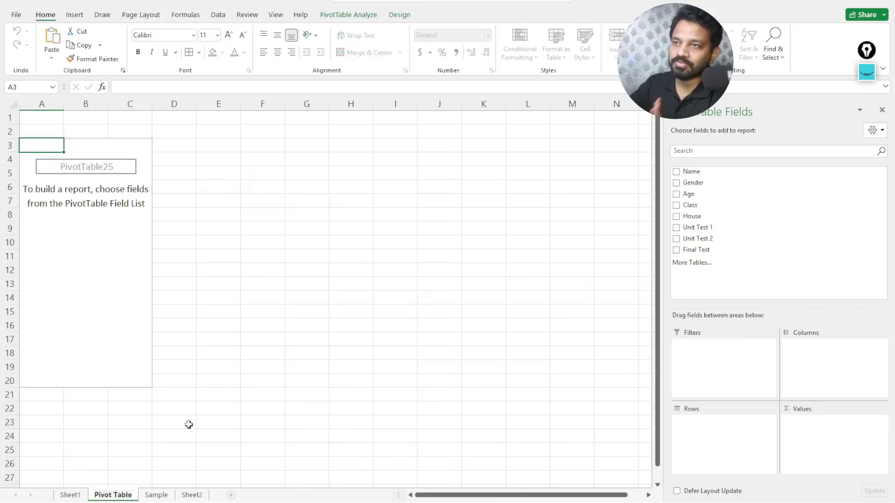
# Select a cell outside the PivotTable and one back inside it to bring back the field list.
pyautogui.click(254, 372)
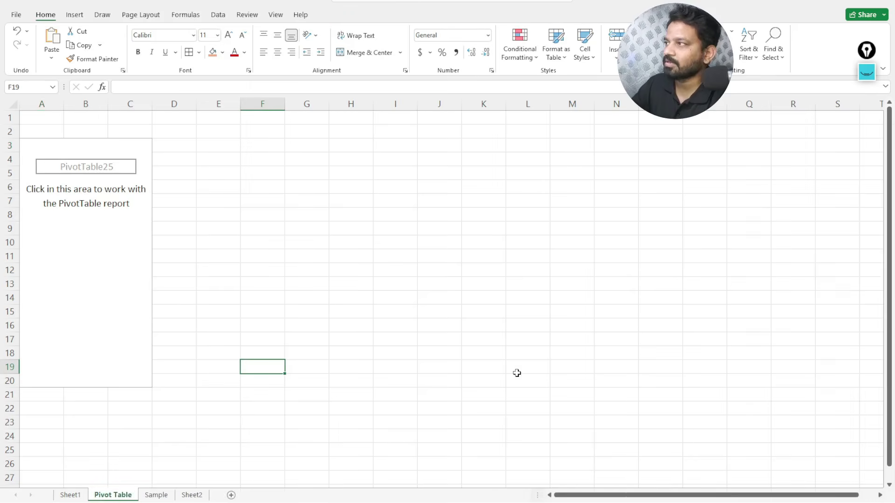
pyautogui.click(88, 253)
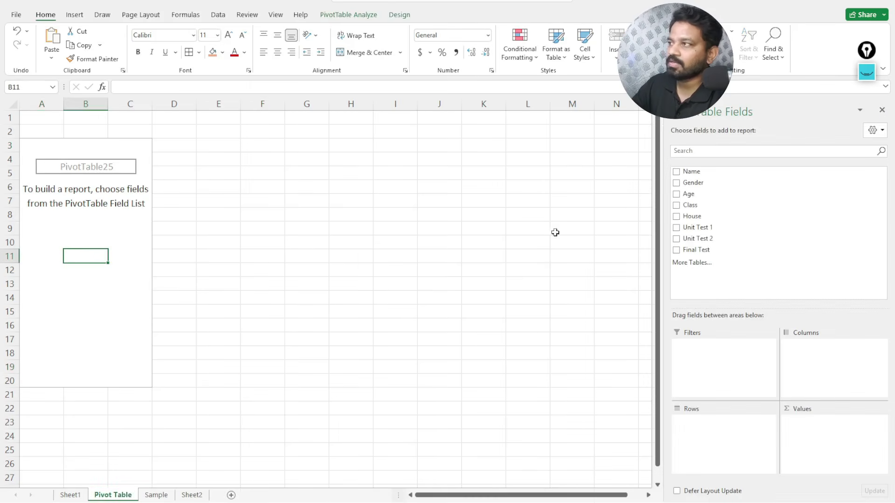
# Mark the field list with the red screen pen, including arrows from Final Test to Values and from Gender to Rows.
pyautogui.click(866, 72)
pyautogui.click(861, 117)
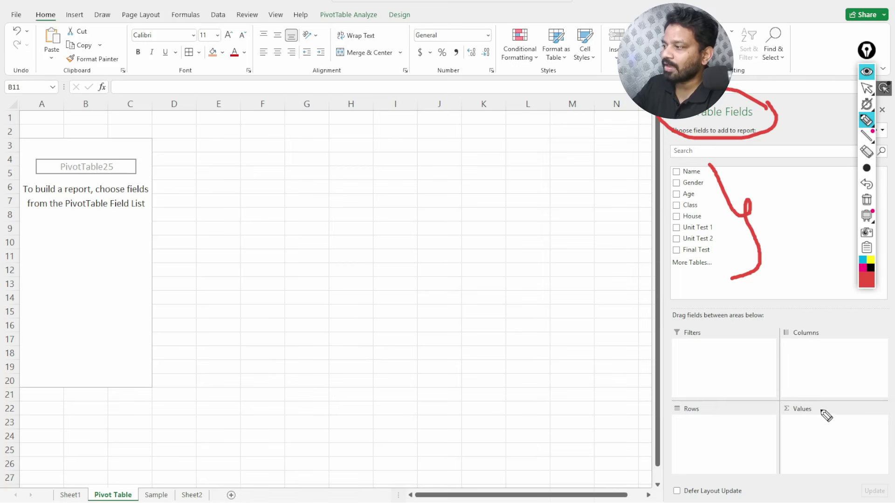
pyautogui.moveTo(817, 400)
pyautogui.mouseDown()
pyautogui.moveTo(820, 413)
pyautogui.moveTo(833, 411)
pyautogui.mouseUp()
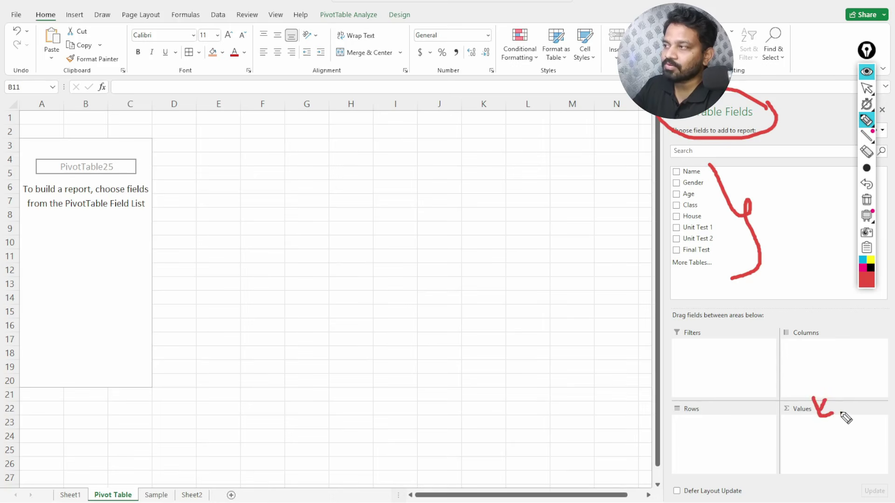
pyautogui.moveTo(712, 250)
pyautogui.mouseDown()
pyautogui.moveTo(740, 240)
pyautogui.moveTo(841, 329)
pyautogui.moveTo(853, 449)
pyautogui.moveTo(870, 439)
pyautogui.mouseUp()
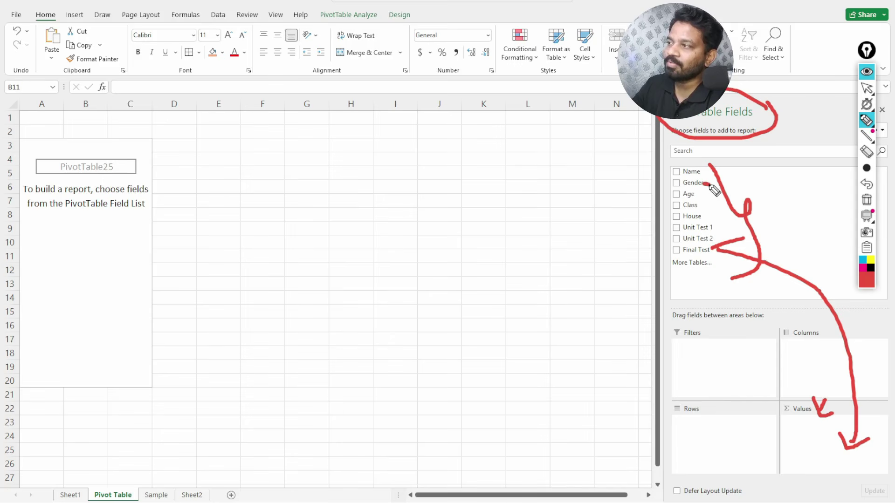
pyautogui.moveTo(707, 184)
pyautogui.mouseDown()
pyautogui.moveTo(731, 215)
pyautogui.moveTo(734, 386)
pyautogui.moveTo(700, 453)
pyautogui.mouseUp()
pyautogui.moveTo(692, 422); pyautogui.dragTo(721, 449)
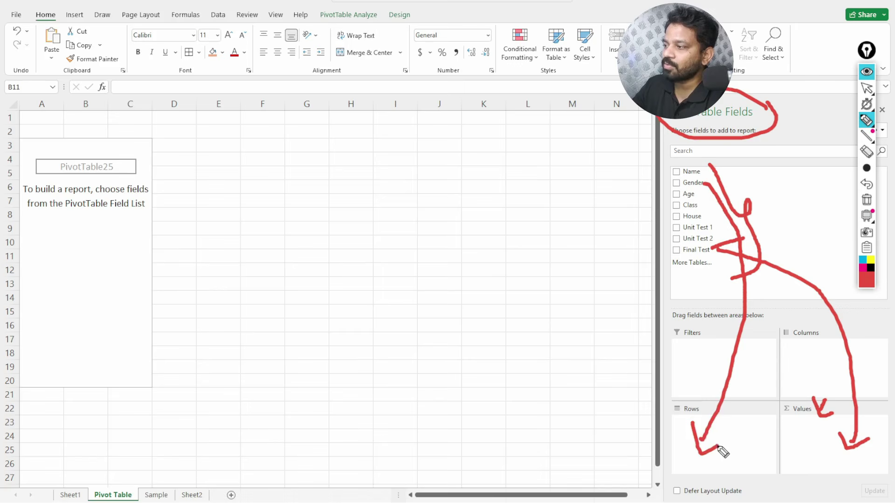
pyautogui.moveTo(25, 126)
pyautogui.mouseDown()
pyautogui.moveTo(40, 130)
pyautogui.moveTo(41, 116)
pyautogui.mouseUp()
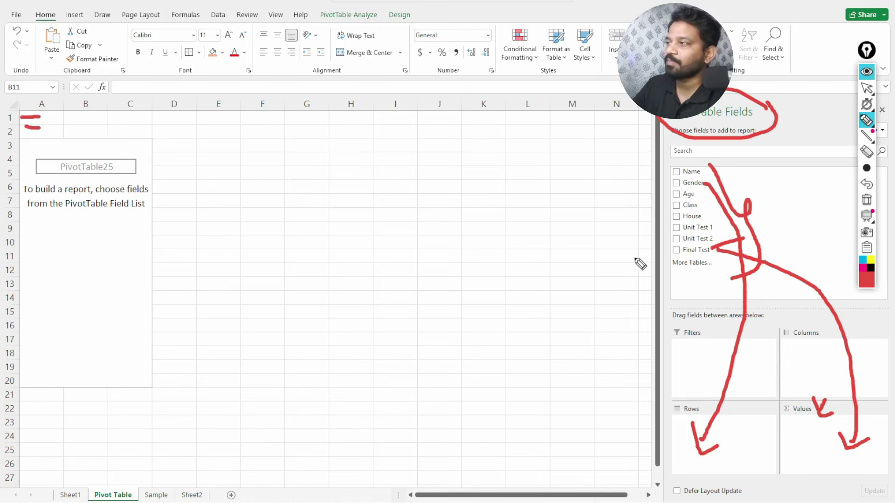
# Draw an arrow from Gender to Columns, sketch two column headings on the sheet, and clear the markings.
pyautogui.moveTo(706, 182)
pyautogui.mouseDown()
pyautogui.moveTo(729, 186)
pyautogui.moveTo(809, 317)
pyautogui.moveTo(807, 332)
pyautogui.moveTo(824, 333)
pyautogui.mouseUp()
pyautogui.moveTo(222, 99); pyautogui.dragTo(223, 129)
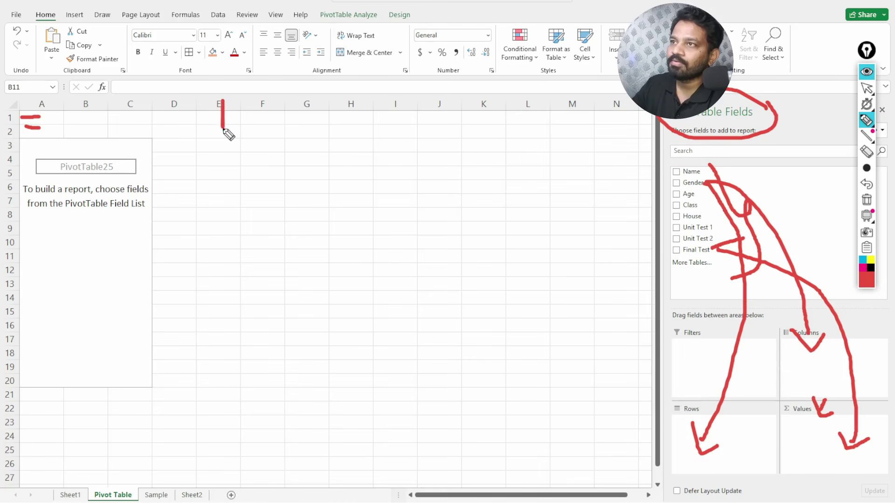
pyautogui.moveTo(262, 98); pyautogui.dragTo(263, 127)
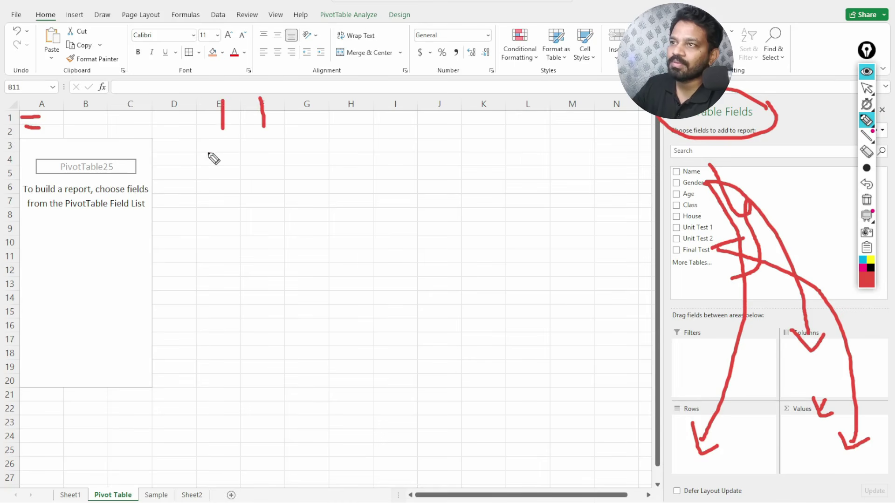
pyautogui.moveTo(206, 142)
pyautogui.mouseDown()
pyautogui.moveTo(235, 139)
pyautogui.moveTo(204, 163)
pyautogui.mouseUp()
pyautogui.moveTo(278, 133)
pyautogui.mouseDown()
pyautogui.moveTo(239, 154)
pyautogui.moveTo(286, 136)
pyautogui.mouseUp()
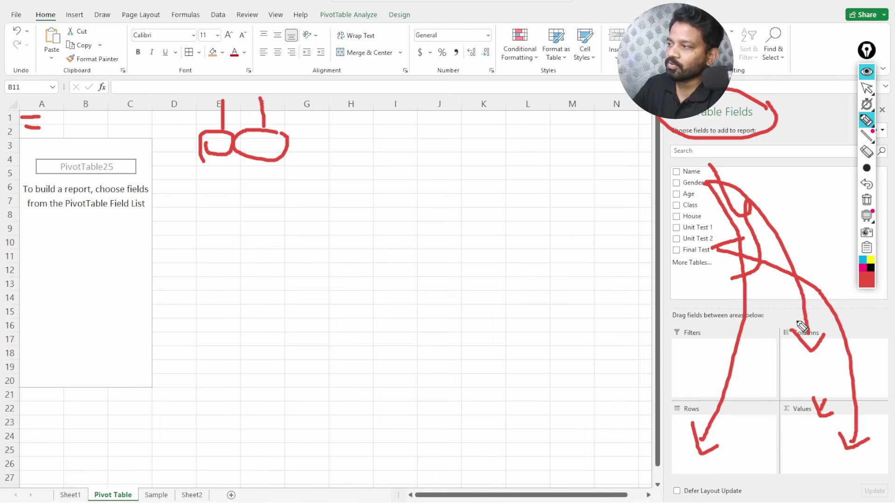
pyautogui.click(866, 72)
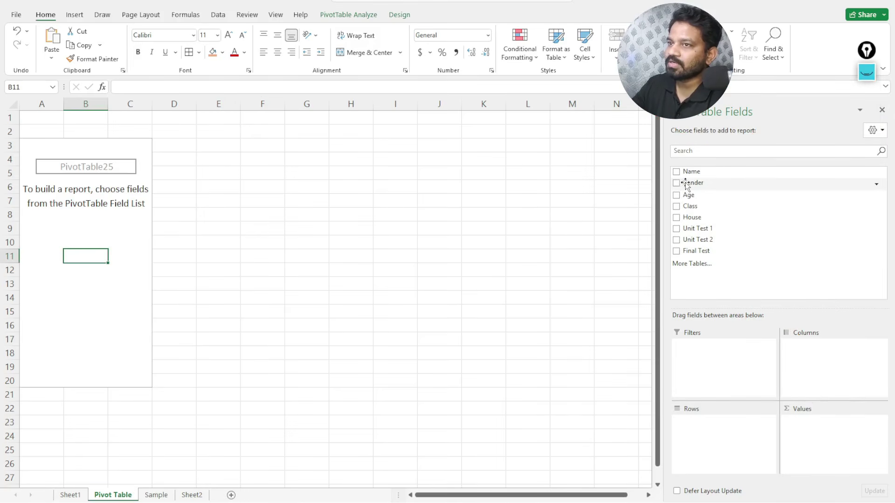
# Add Gender to the Rows area and Final Test to the Values area of the PivotTable.
pyautogui.moveTo(685, 184); pyautogui.dragTo(687, 422)
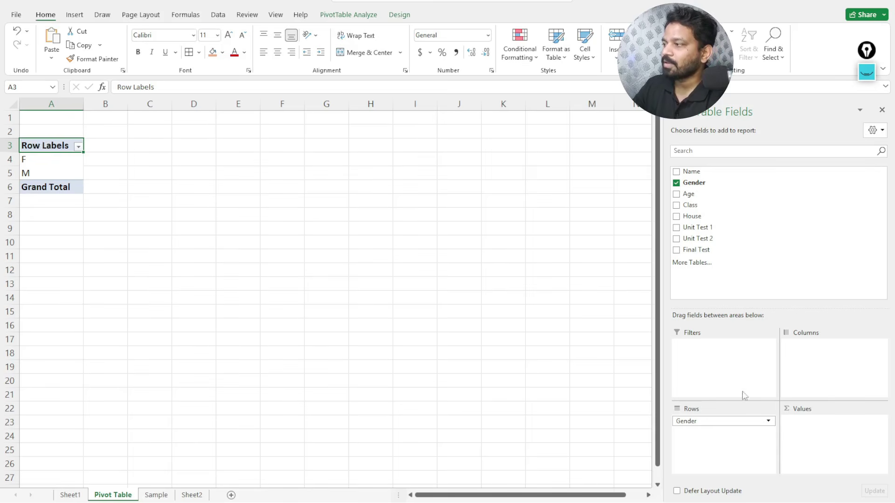
pyautogui.click(681, 251)
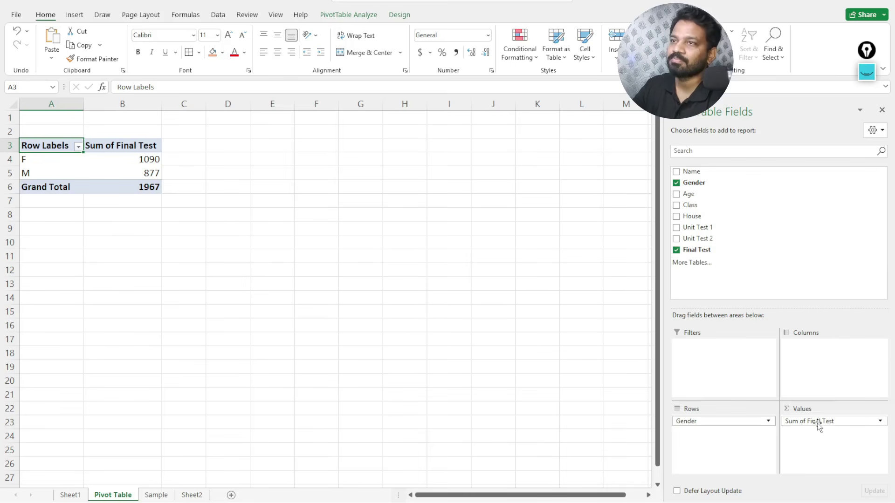
# Check the Final Test sums for the F and M rows and the grand total.
pyautogui.click(148, 161)
pyautogui.click(60, 163)
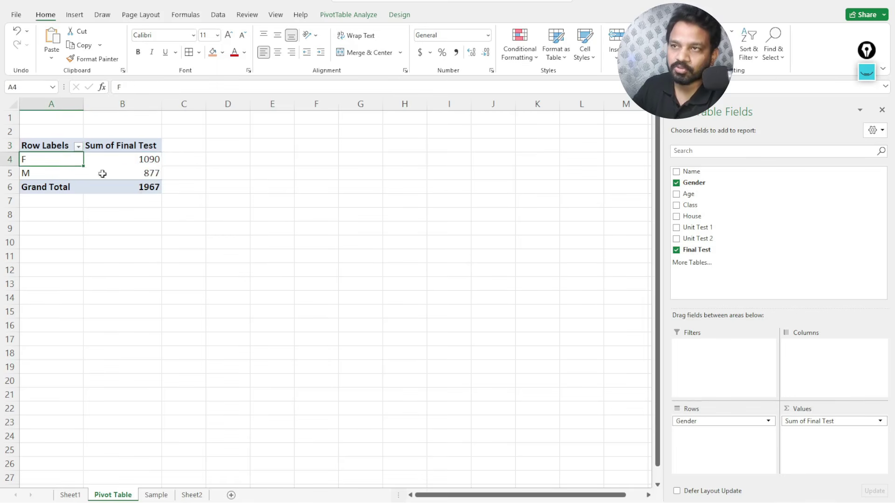
pyautogui.click(123, 173)
pyautogui.click(31, 182)
pyautogui.click(30, 178)
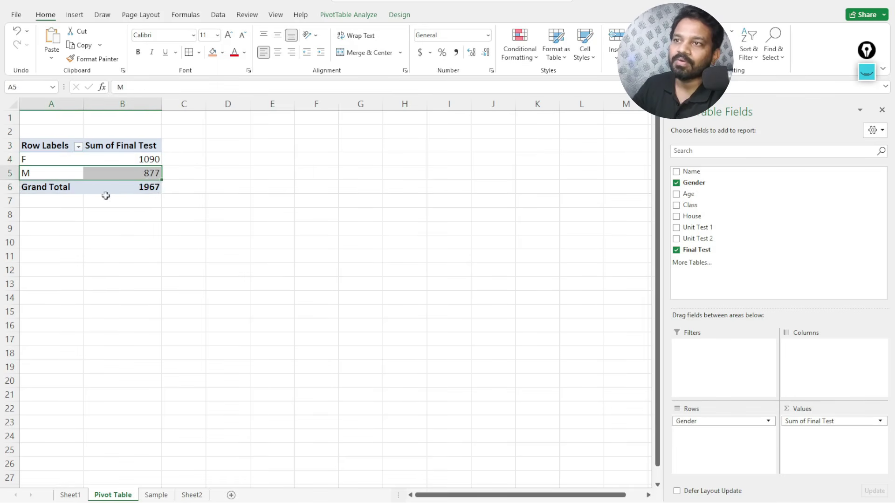
pyautogui.click(148, 161)
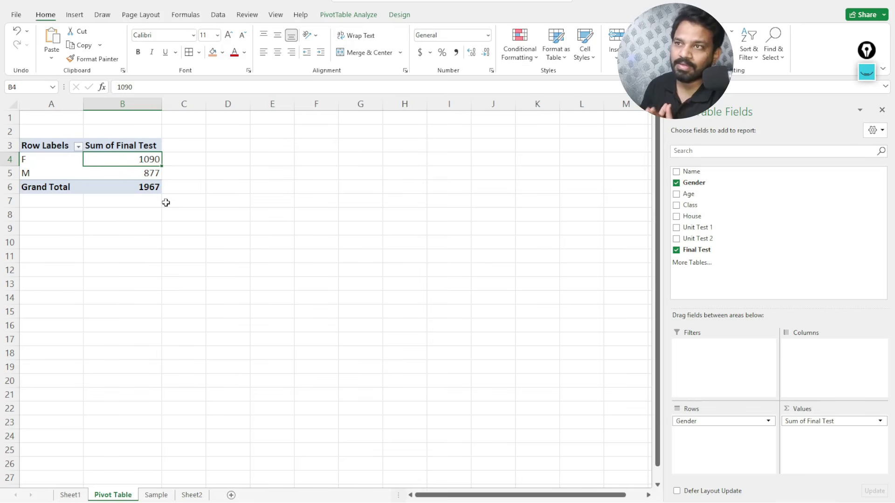
pyautogui.click(150, 191)
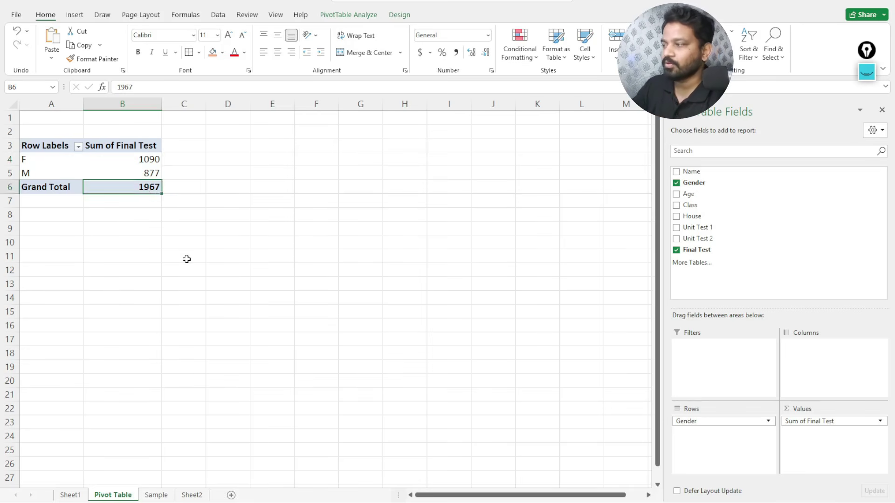
pyautogui.click(30, 160)
pyautogui.click(30, 172)
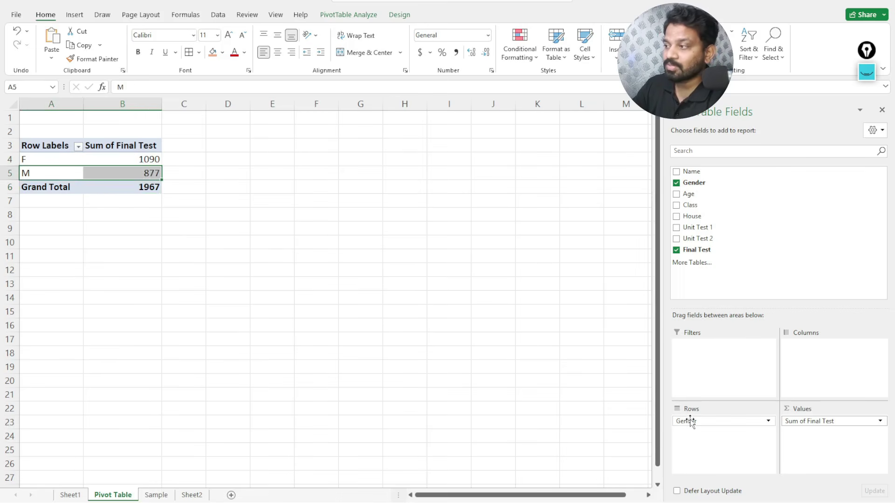
# Move the Gender field from Rows to Columns and check the F, M and grand total figures.
pyautogui.moveTo(690, 421); pyautogui.dragTo(802, 354)
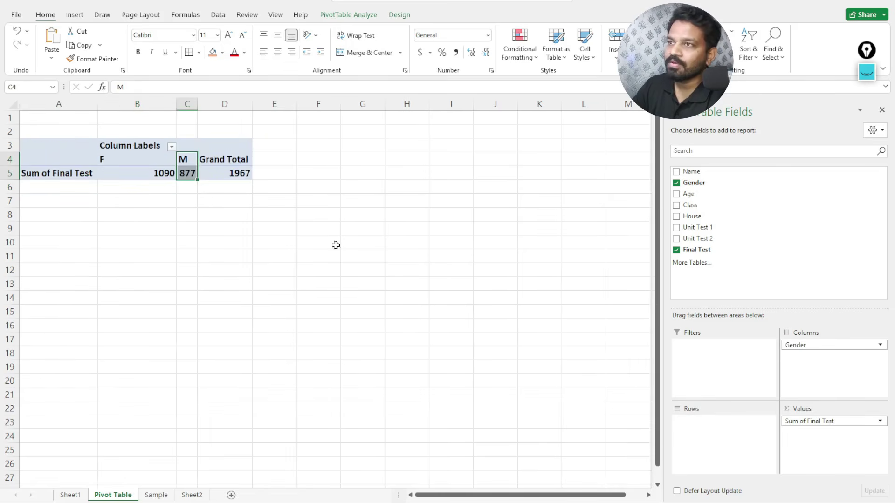
pyautogui.click(115, 164)
pyautogui.click(181, 159)
pyautogui.click(134, 175)
pyautogui.click(188, 173)
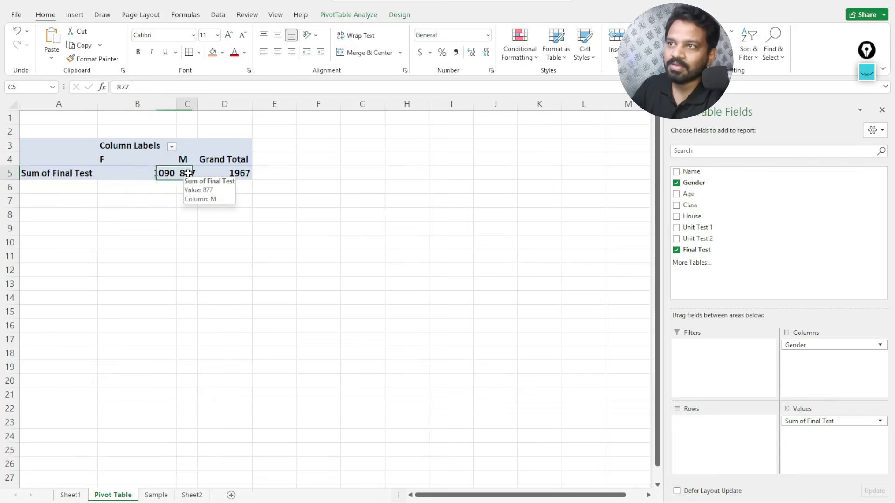
pyautogui.click(228, 173)
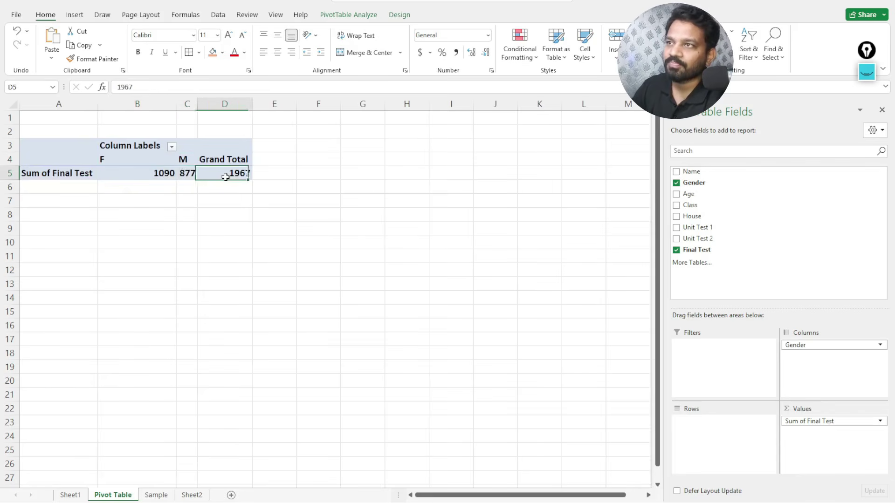
# Center the contents of columns B and C horizontally and vertically.
pyautogui.click(119, 104)
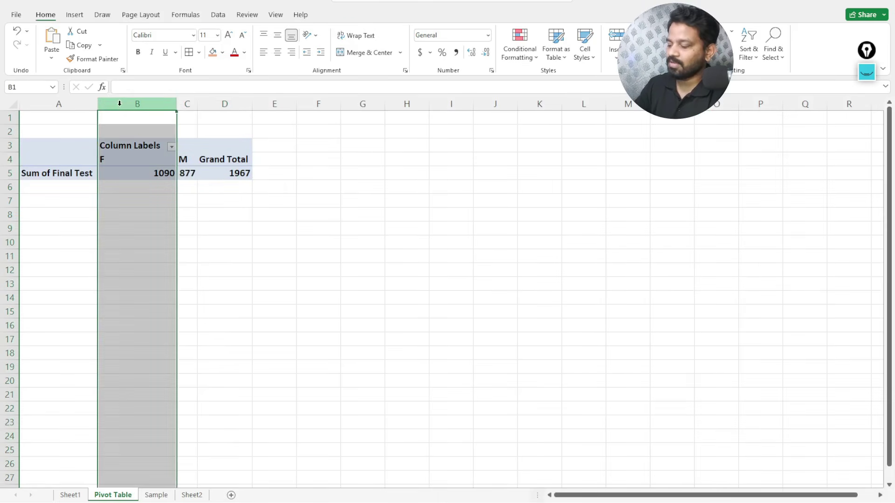
pyautogui.hotkey('shift', 'Right')
pyautogui.click(277, 35)
pyautogui.click(278, 53)
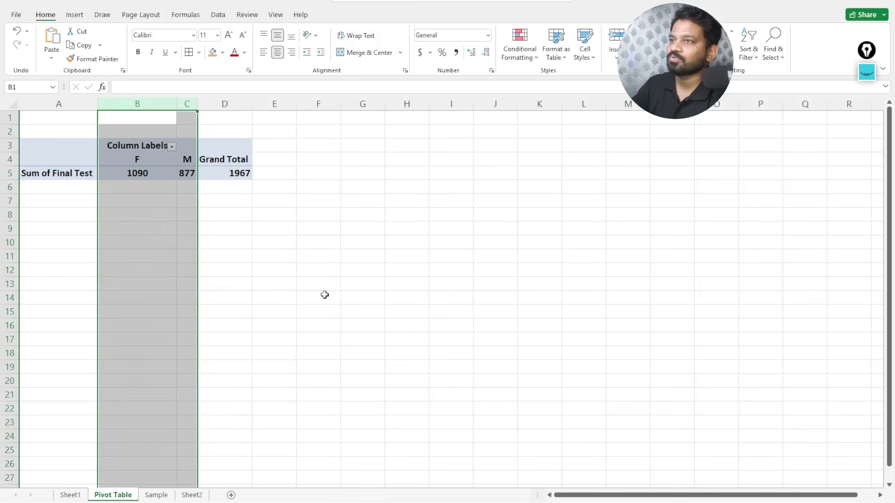
pyautogui.click(271, 301)
# Move the Gender field back to Rows and add House beneath it.
pyautogui.click(87, 156)
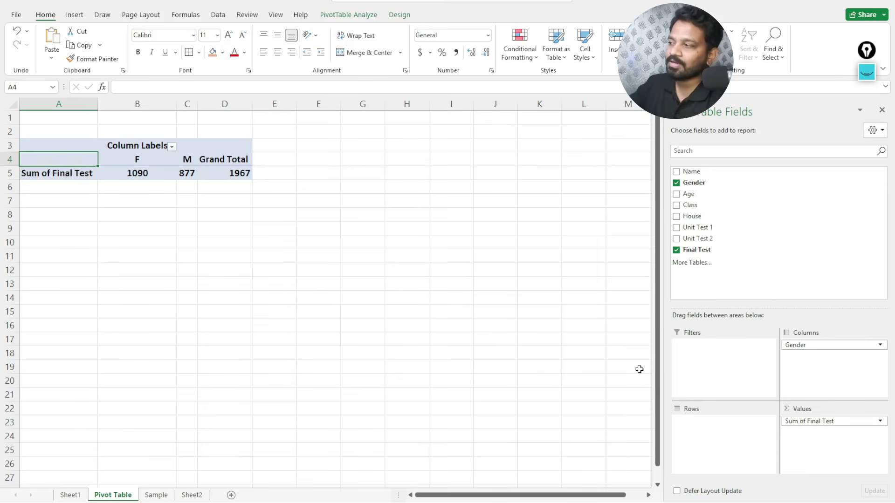
pyautogui.moveTo(811, 345); pyautogui.dragTo(698, 423)
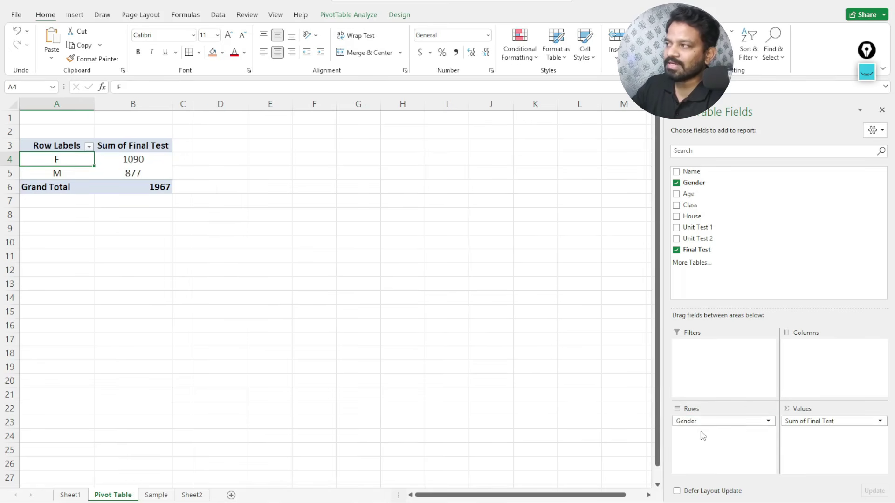
pyautogui.click(683, 218)
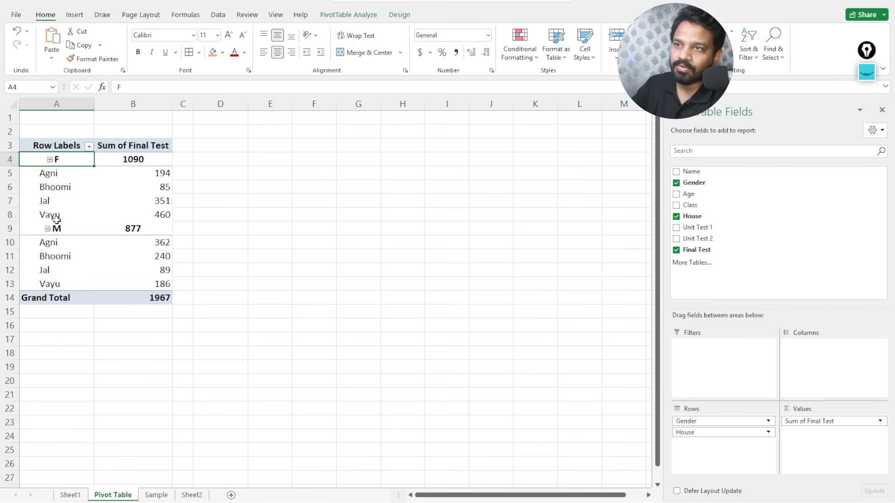
# Check the Final Test sums of the Agni, Bhoomi and Jal houses within the F group.
pyautogui.click(59, 174)
pyautogui.click(152, 174)
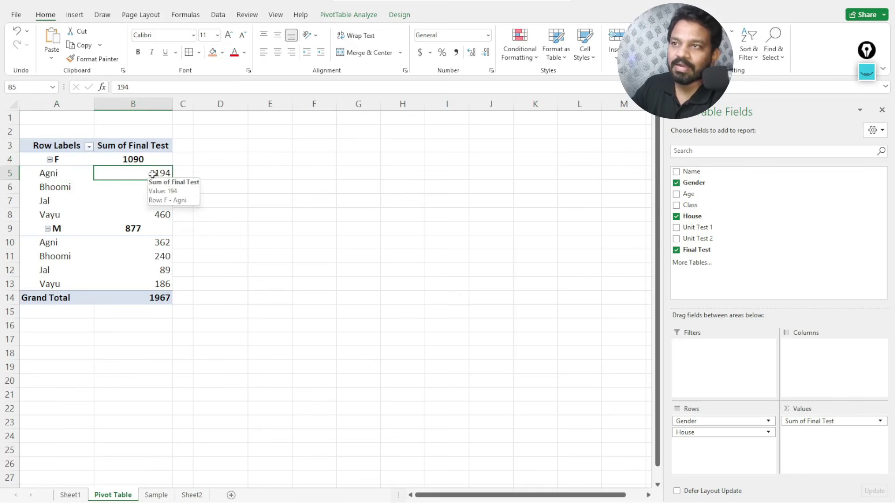
pyautogui.click(45, 190)
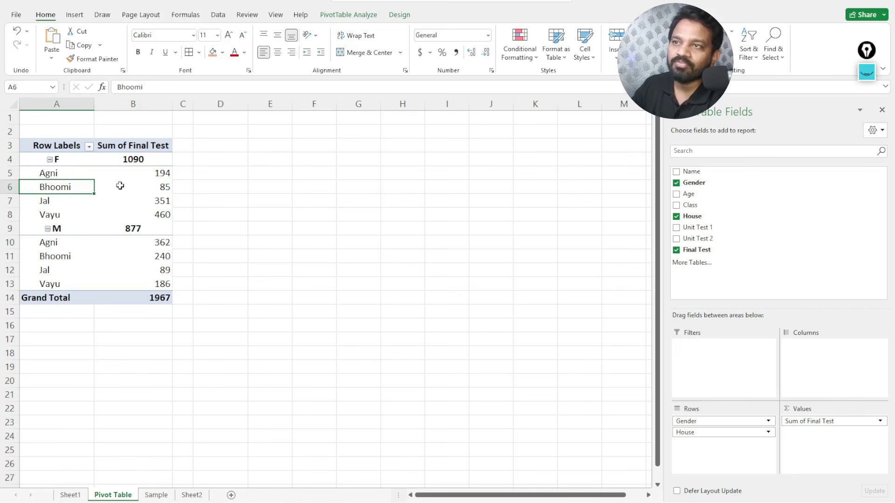
pyautogui.click(159, 185)
pyautogui.click(51, 204)
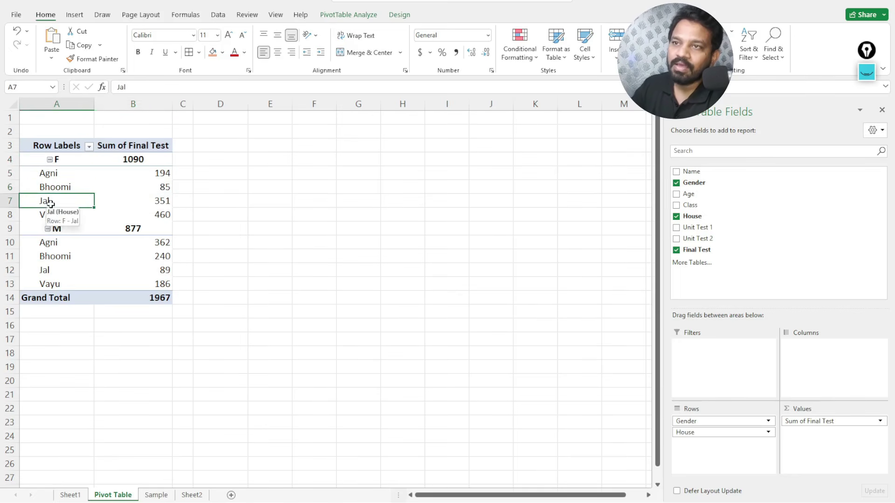
pyautogui.click(164, 204)
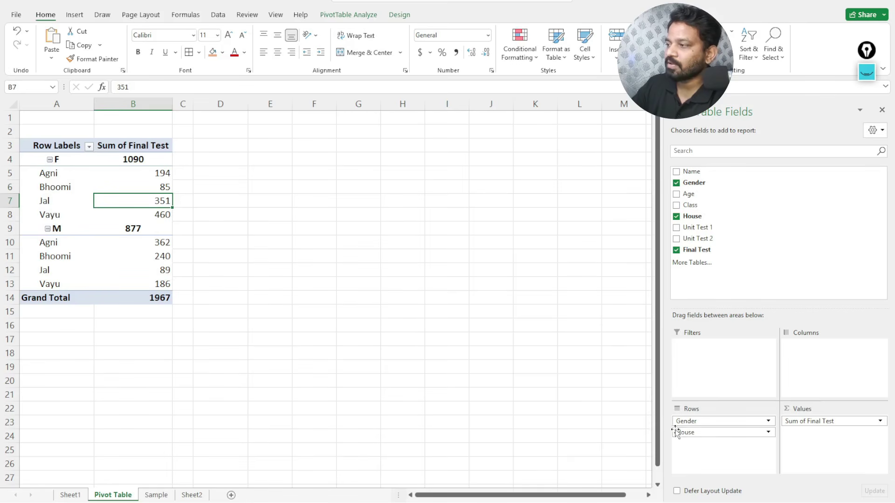
# Place House above Gender in the Rows area and check the F and M entries under Agni.
pyautogui.moveTo(697, 434)
pyautogui.mouseDown()
pyautogui.moveTo(705, 424)
pyautogui.moveTo(697, 418)
pyautogui.mouseUp()
pyautogui.click(218, 257)
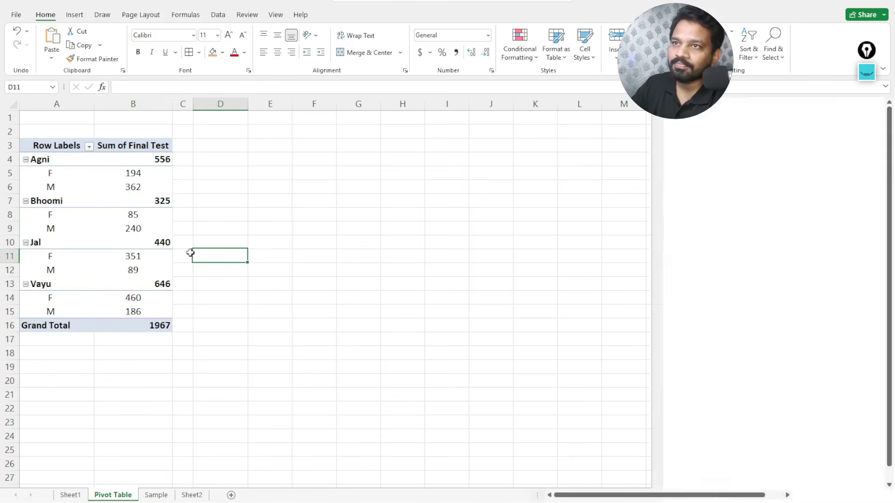
pyautogui.click(47, 164)
pyautogui.click(54, 178)
pyautogui.click(54, 192)
pyautogui.click(101, 190)
# Check the Final Test sums for F and M under the Bhoomi and Jal houses.
pyautogui.click(47, 202)
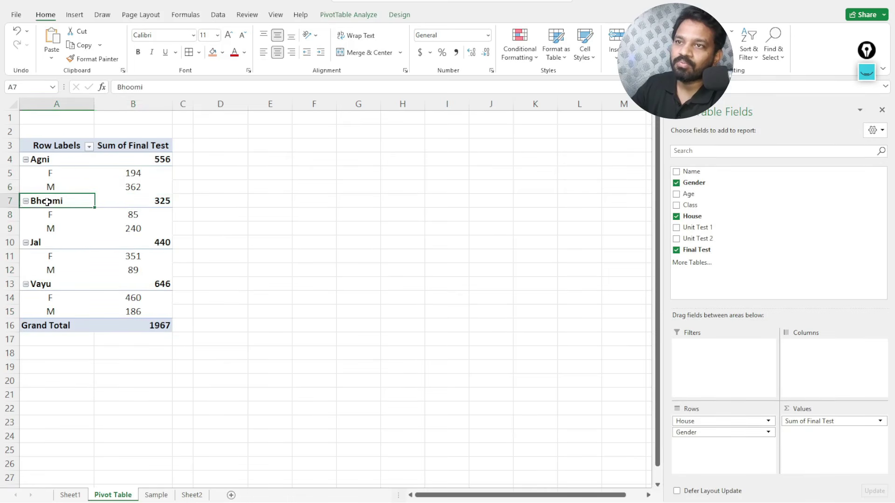
pyautogui.click(57, 216)
pyautogui.click(120, 217)
pyautogui.click(52, 228)
pyautogui.click(126, 228)
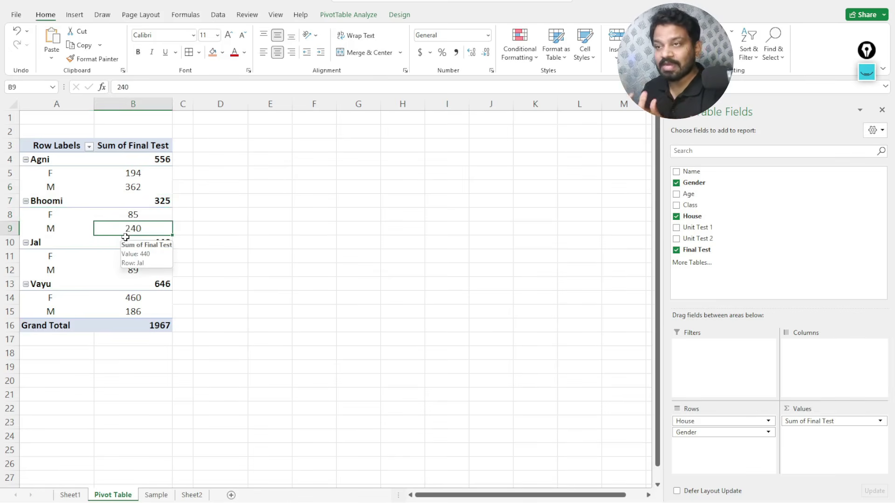
pyautogui.click(40, 257)
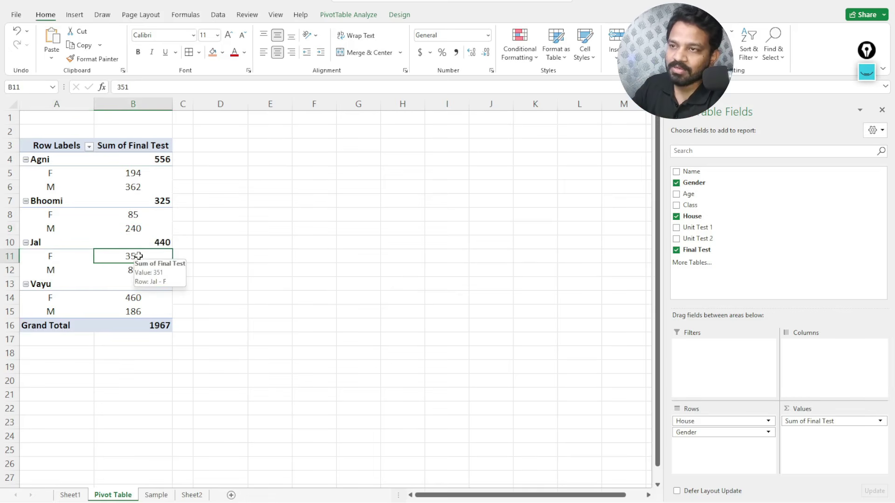
pyautogui.click(84, 269)
pyautogui.click(125, 272)
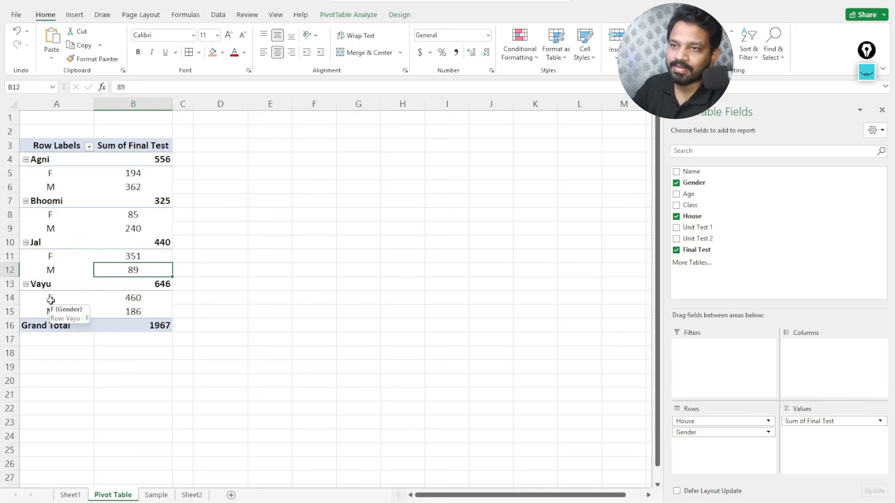
# Check the Final Test sums for F and M under the Vayu house.
pyautogui.click(50, 300)
pyautogui.click(132, 300)
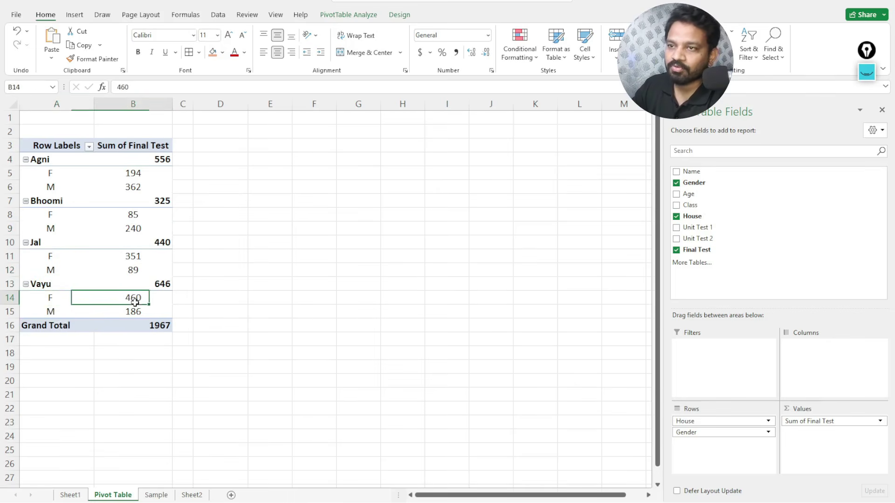
pyautogui.click(67, 316)
pyautogui.click(132, 312)
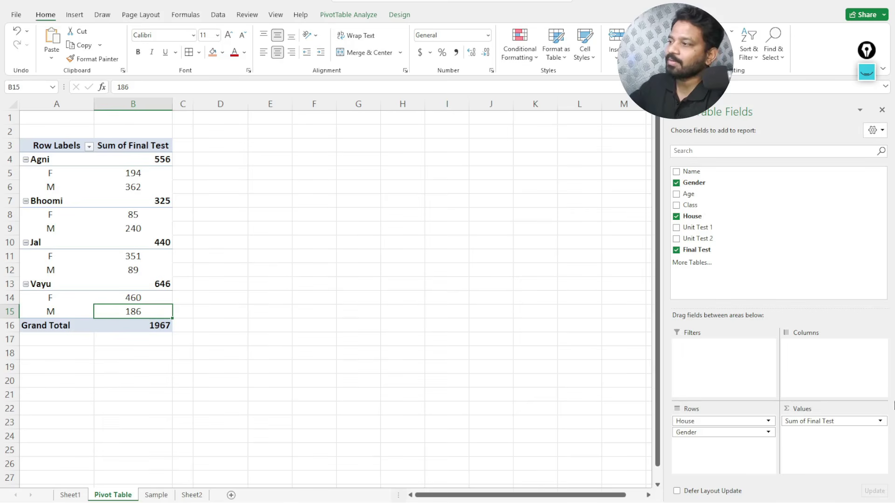
# Add Final Test as a report filter on the PivotTable and allow multiple items to be selected in it.
pyautogui.moveTo(691, 250); pyautogui.dragTo(701, 347)
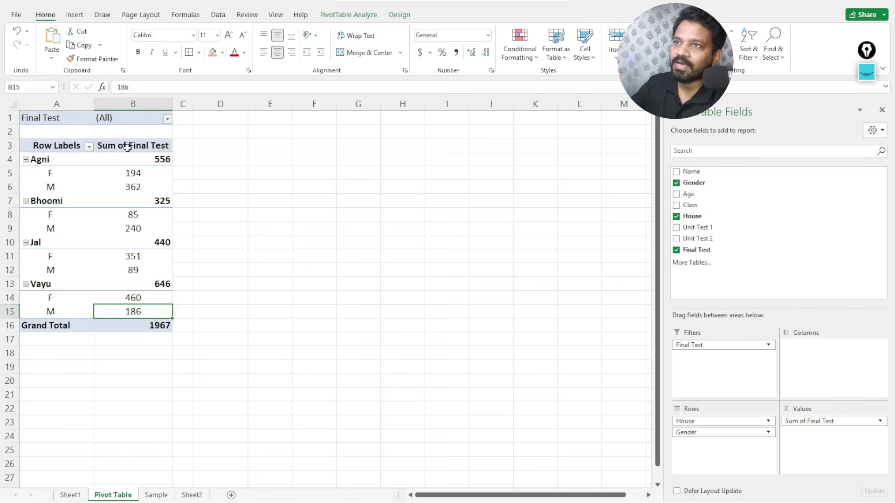
pyautogui.click(167, 119)
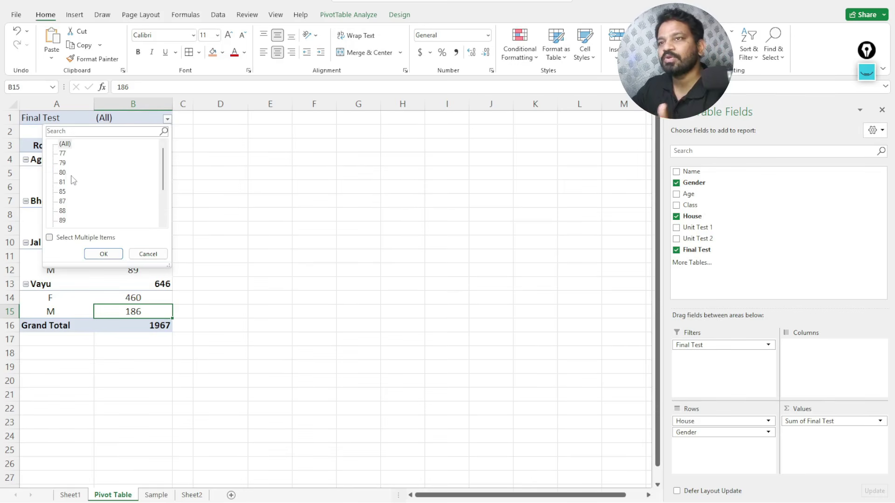
pyautogui.scroll(-2, 73, 180)
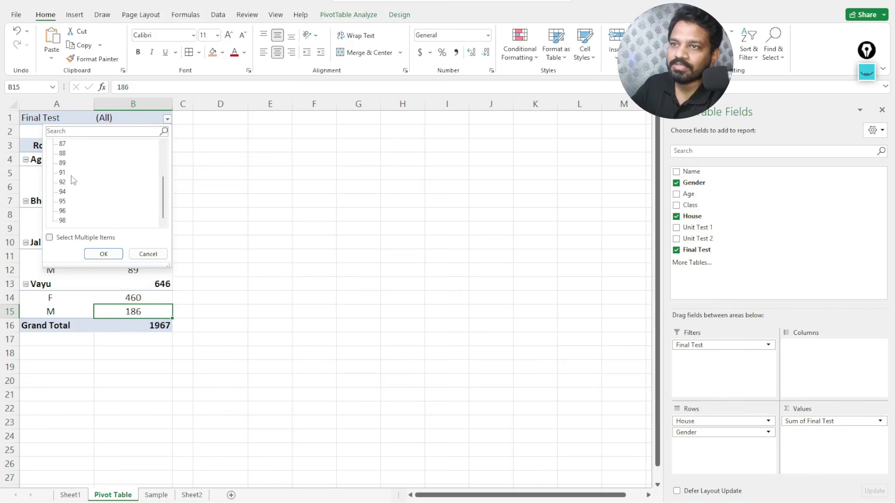
pyautogui.click(50, 238)
pyautogui.scroll(2, 65, 203)
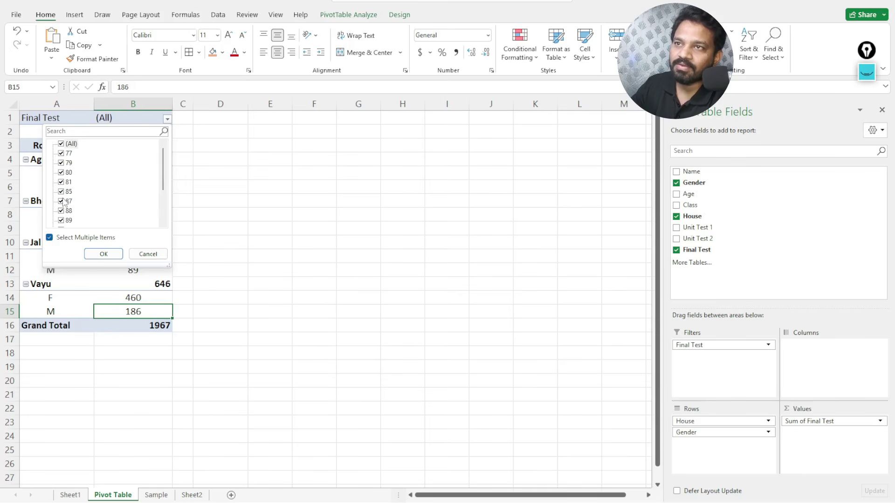
# Limit the Final Test report filter to the marks 91, 92, 94, 95, 96 and 98.
pyautogui.click(61, 144)
pyautogui.scroll(-2, 102, 209)
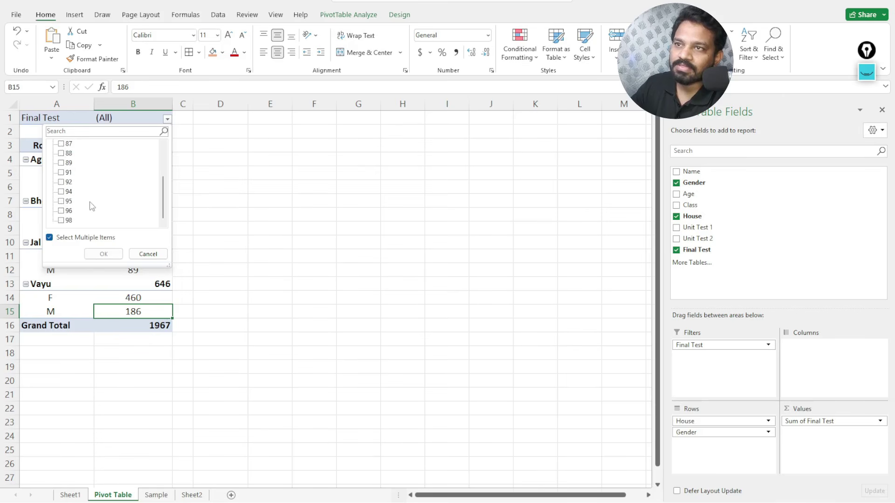
pyautogui.click(61, 173)
pyautogui.click(61, 181)
pyautogui.click(61, 191)
pyautogui.click(61, 201)
pyautogui.click(61, 211)
pyautogui.click(61, 221)
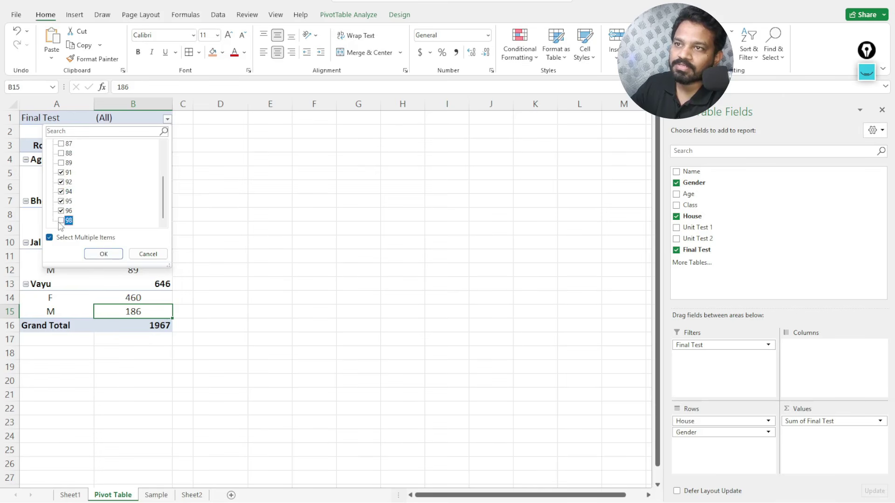
pyautogui.click(103, 254)
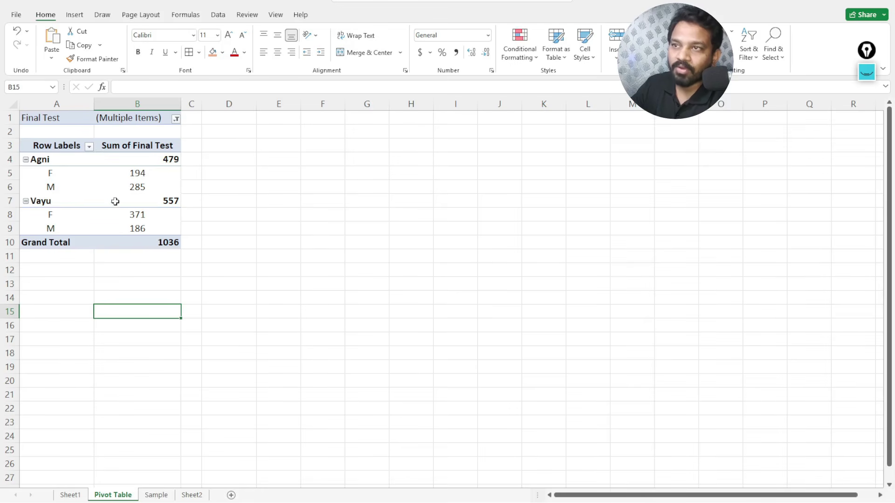
# Check the filtered Final Test sums for the Vayu house and for F under Agni.
pyautogui.moveTo(181, 201)
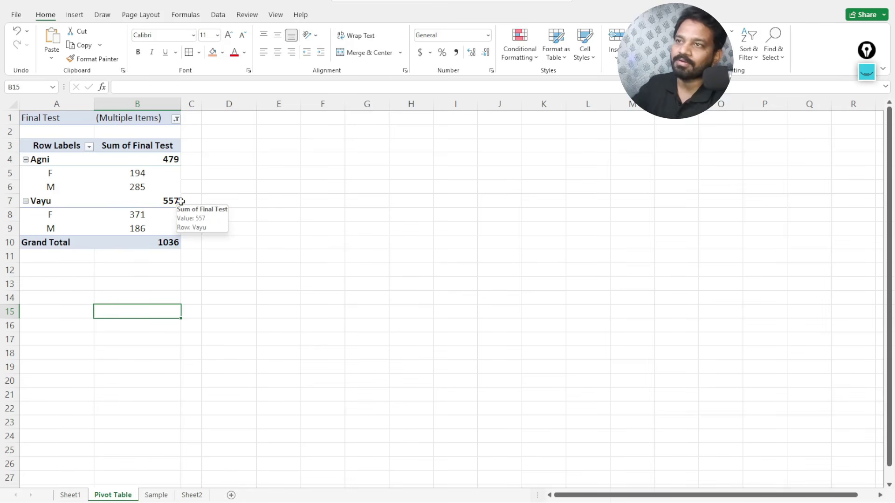
pyautogui.click(131, 174)
pyautogui.click(108, 135)
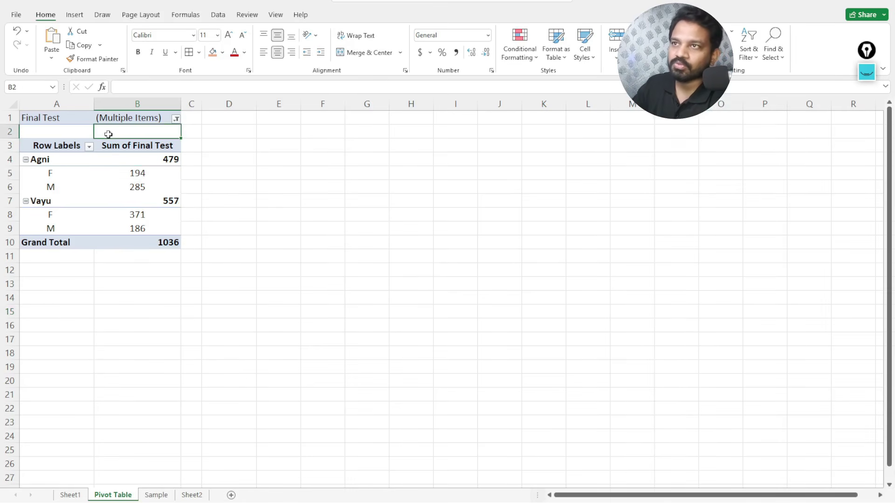
# Set the PivotTable field list layout to Fields Section and Areas Section Side-By-Side.
pyautogui.click(59, 159)
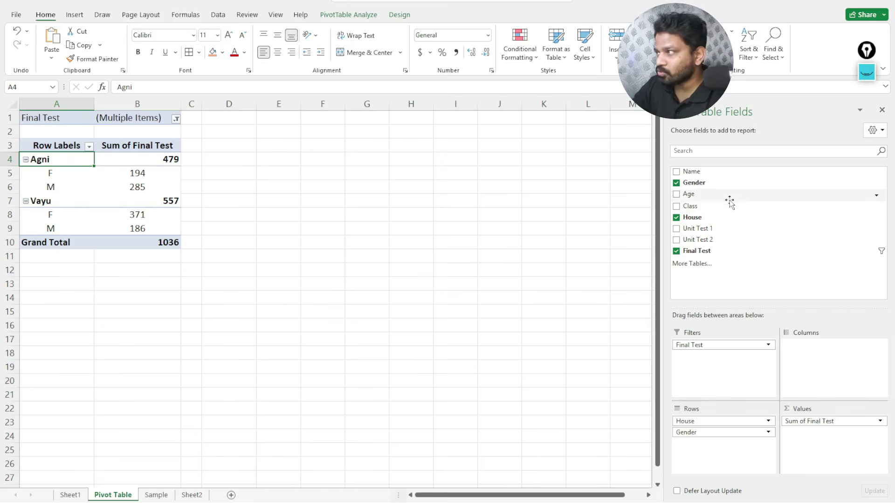
pyautogui.click(727, 150)
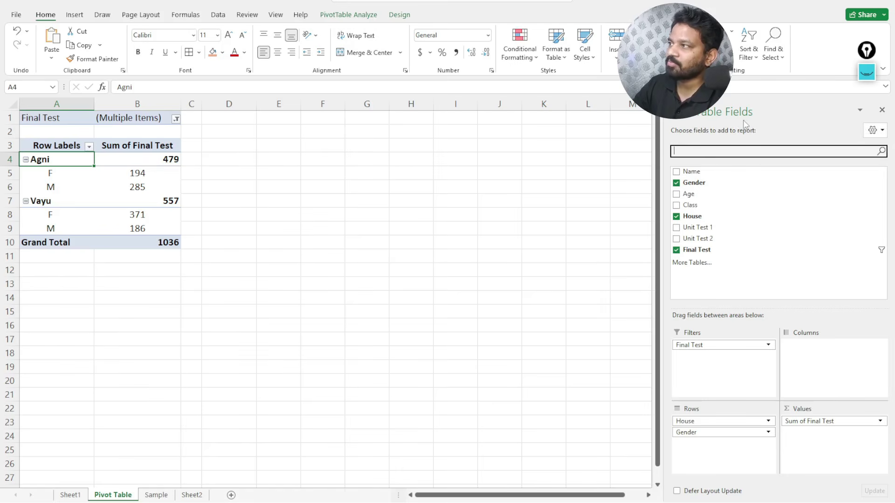
pyautogui.click(880, 131)
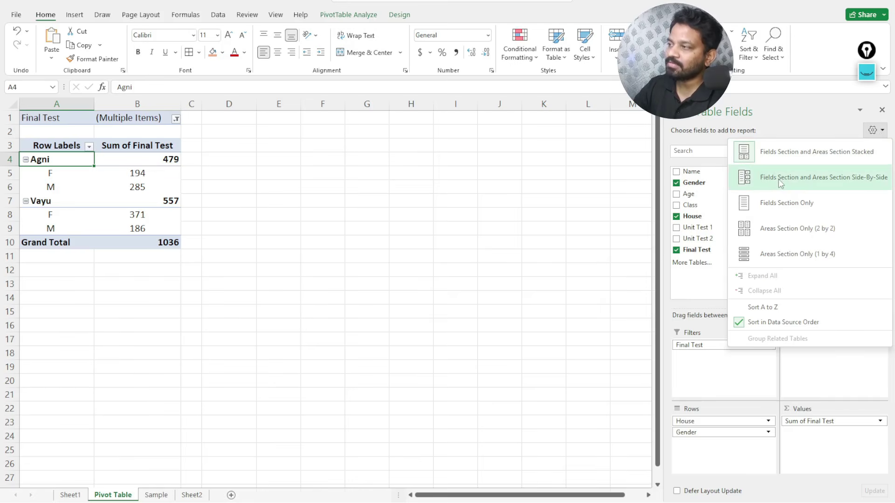
pyautogui.click(778, 179)
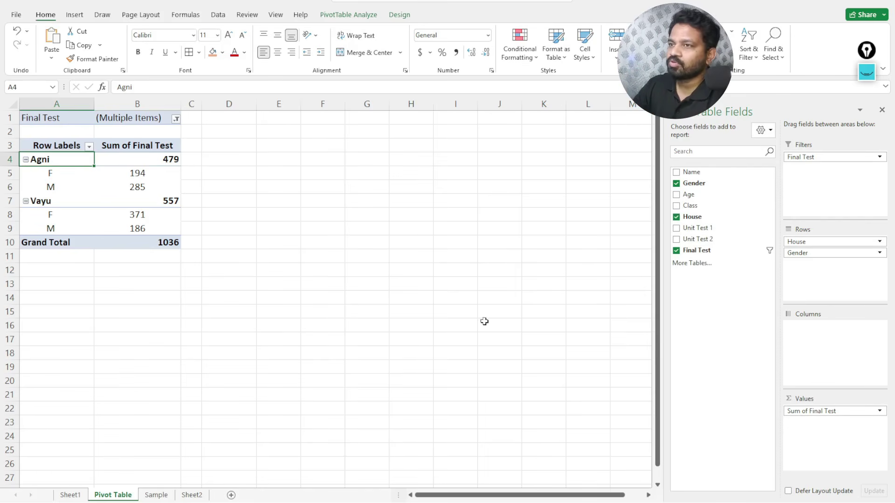
# Summarise the Final Test value field by Average instead of Sum.
pyautogui.click(838, 413)
pyautogui.click(705, 414)
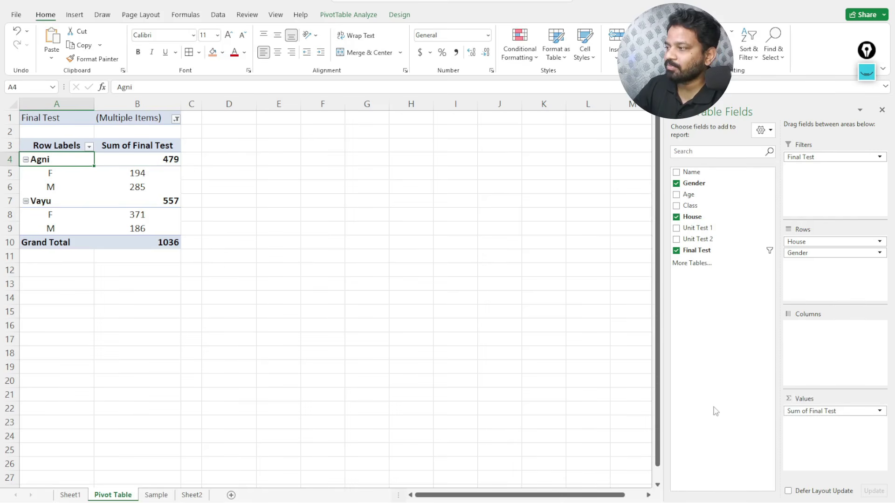
pyautogui.click(858, 413)
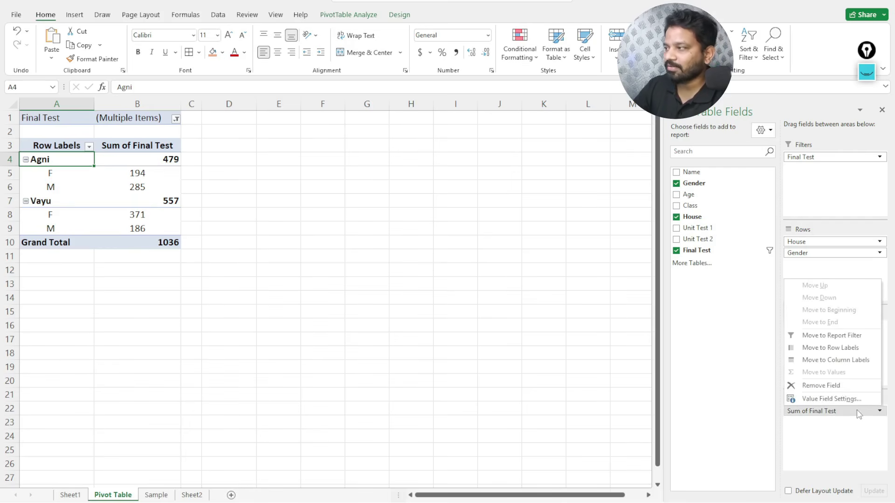
pyautogui.click(820, 399)
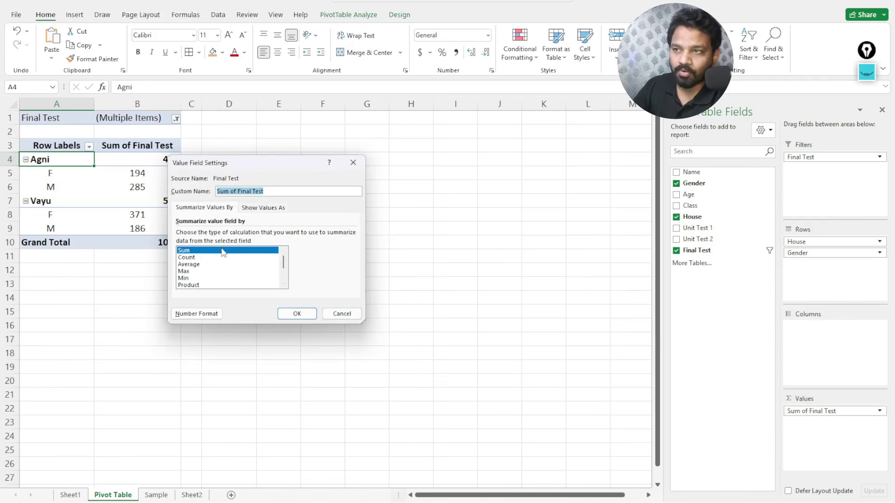
pyautogui.click(190, 264)
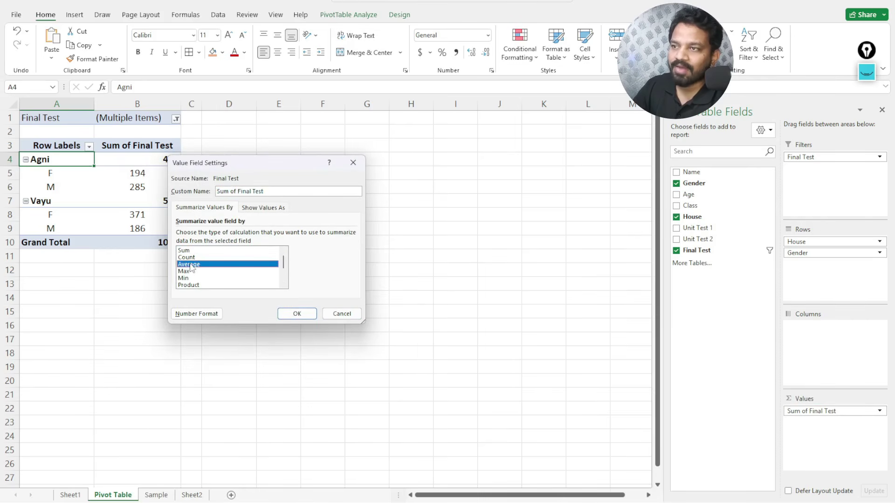
pyautogui.click(296, 314)
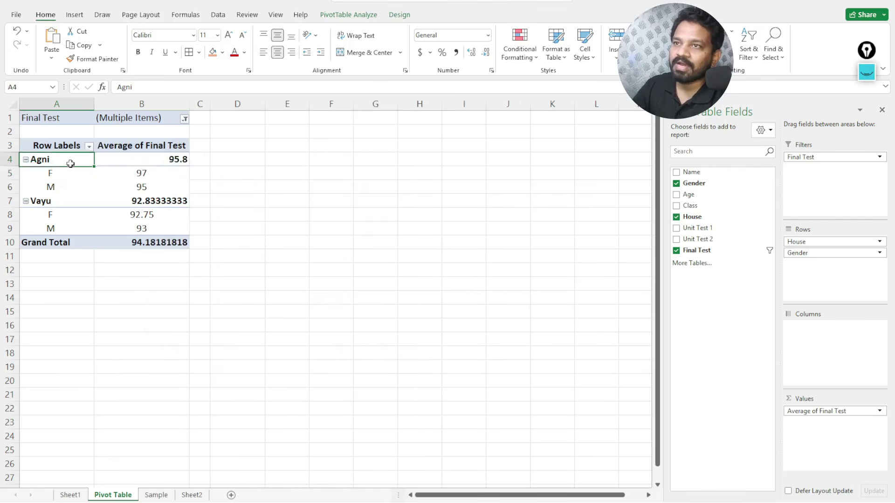
# Check the Agni house's average Final Test mark against its F and M averages.
pyautogui.click(182, 162)
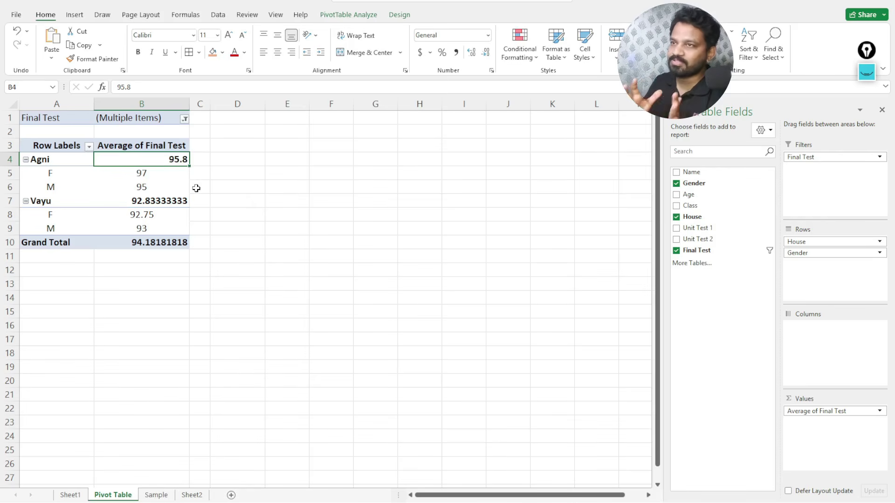
pyautogui.click(145, 172)
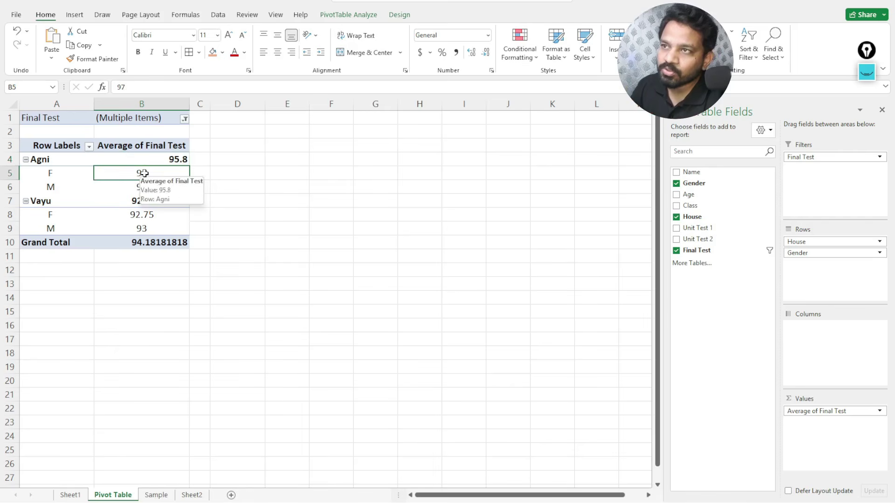
pyautogui.click(127, 190)
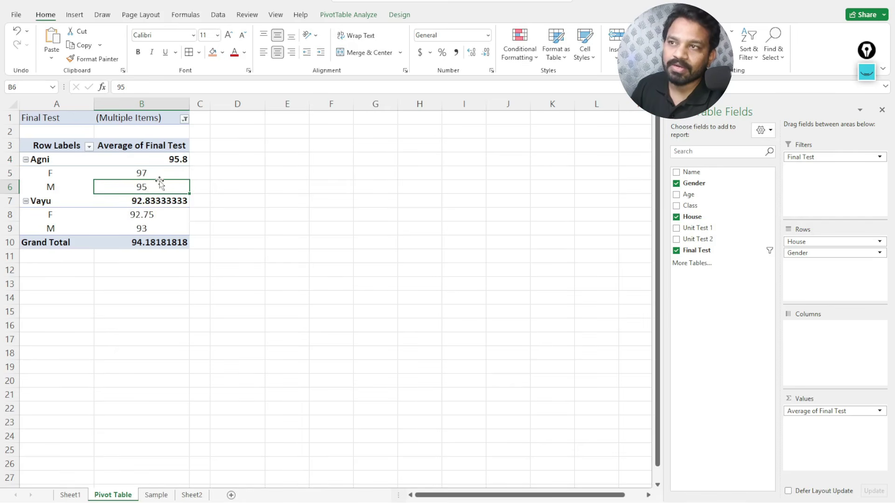
pyautogui.click(153, 174)
pyautogui.click(152, 191)
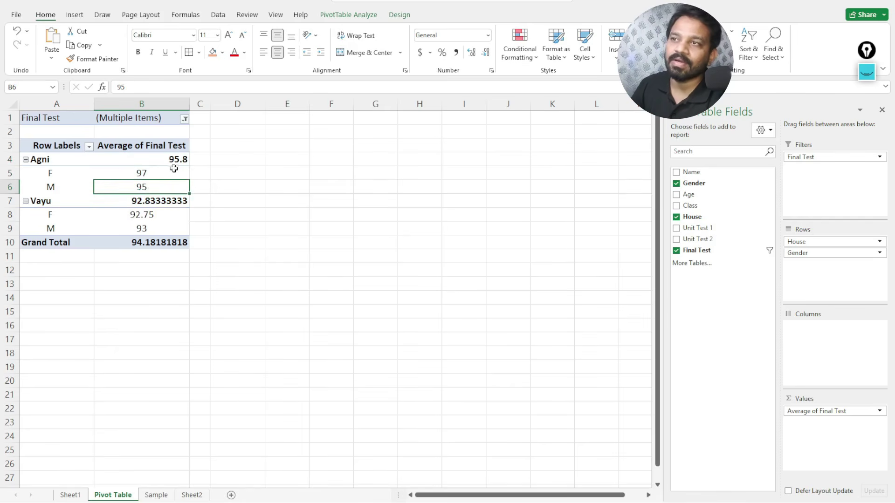
pyautogui.moveTo(184, 161)
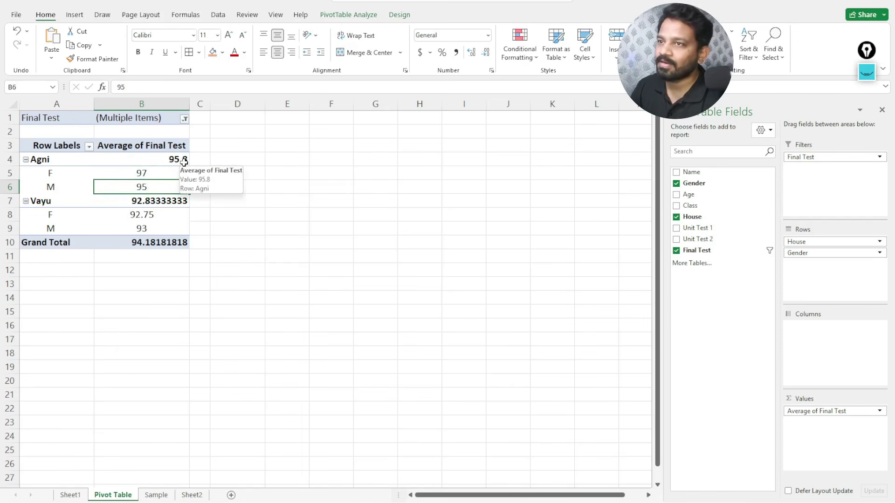
# Check the Vayu house's F, M and overall Final Test averages and compare them with the Agni entries.
pyautogui.click(150, 218)
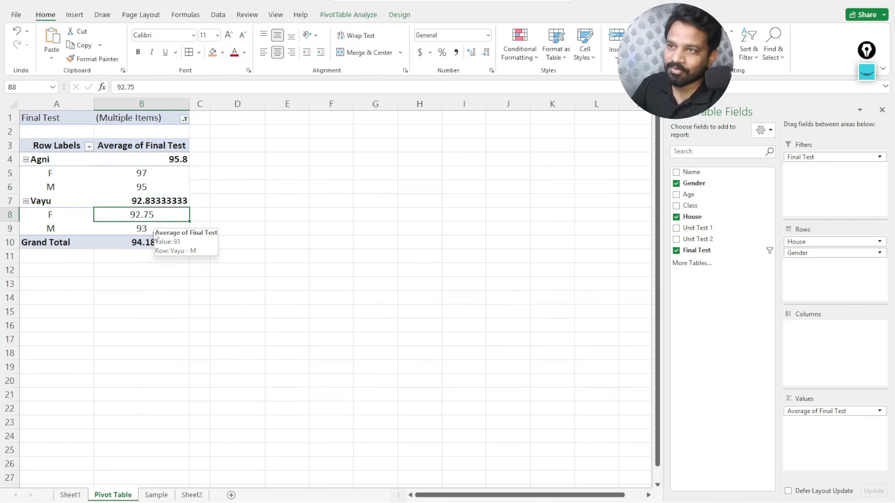
pyautogui.click(153, 229)
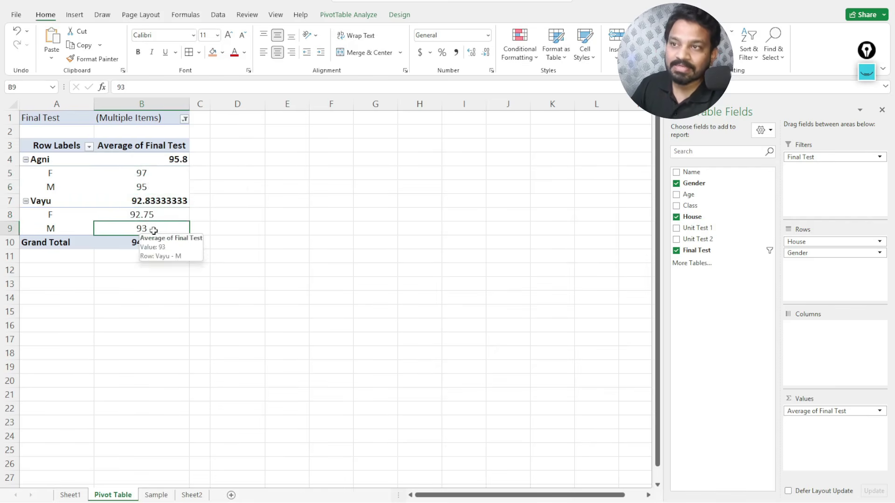
pyautogui.click(154, 200)
pyautogui.click(220, 234)
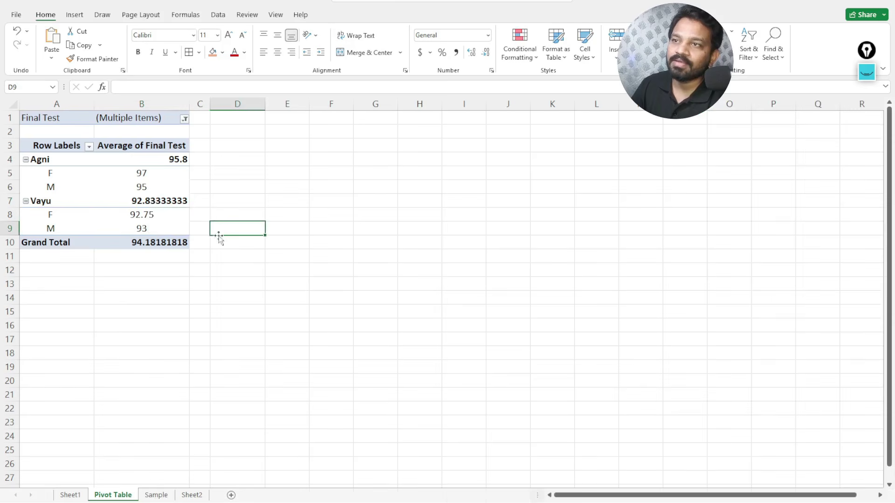
pyautogui.click(60, 160)
pyautogui.click(66, 205)
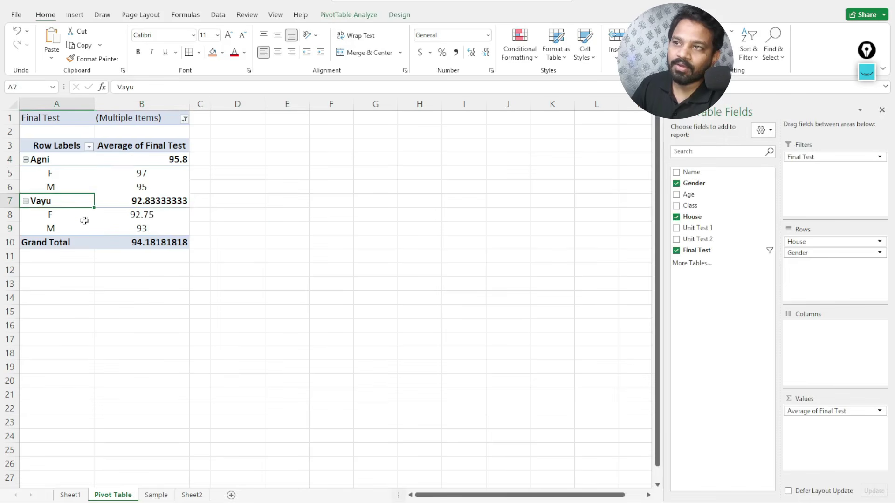
pyautogui.click(140, 230)
pyautogui.click(91, 216)
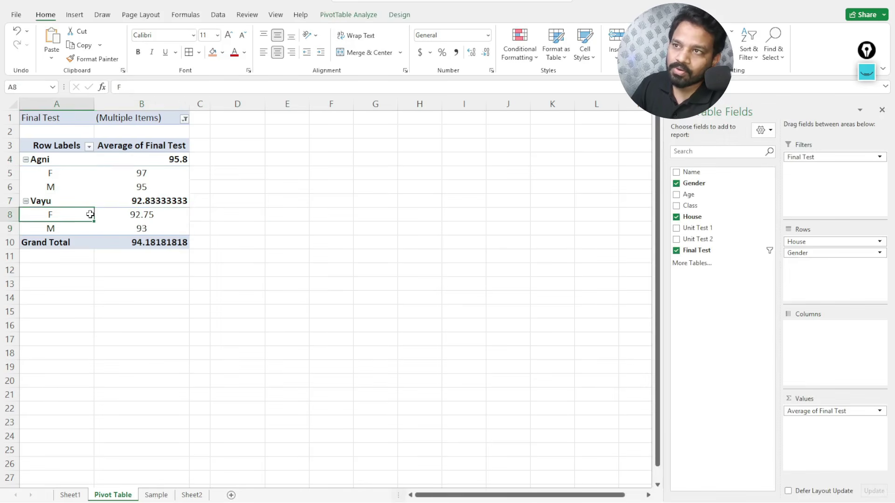
pyautogui.click(98, 172)
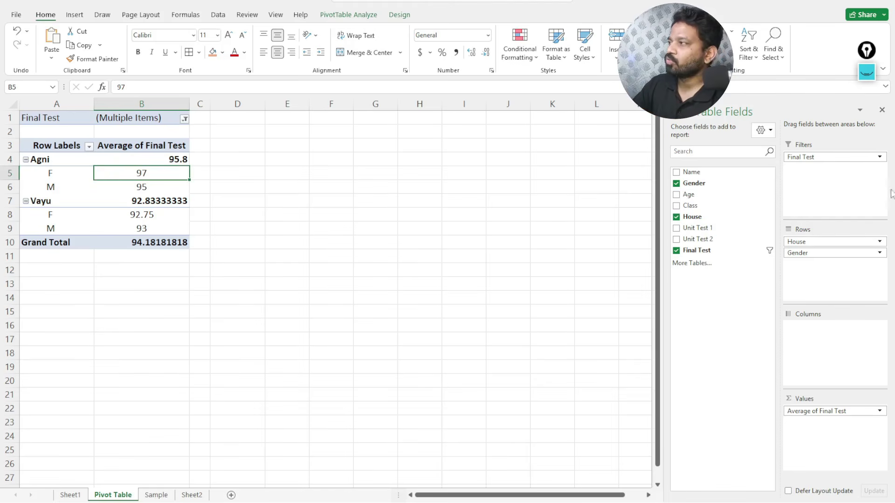
# Remove Gender, House and Final Test from the PivotTable, and rebuild it with House in Rows and the sum of Final Test in Values.
pyautogui.click(817, 158)
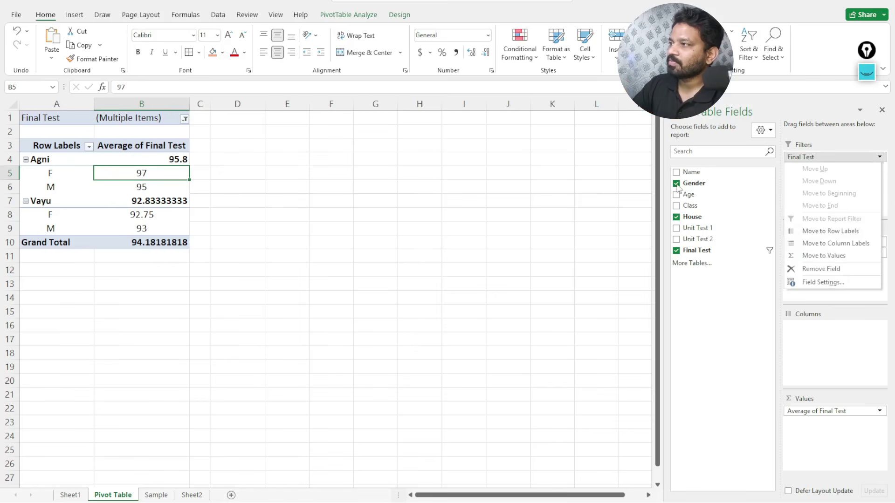
pyautogui.click(677, 183)
pyautogui.click(676, 217)
pyautogui.click(676, 251)
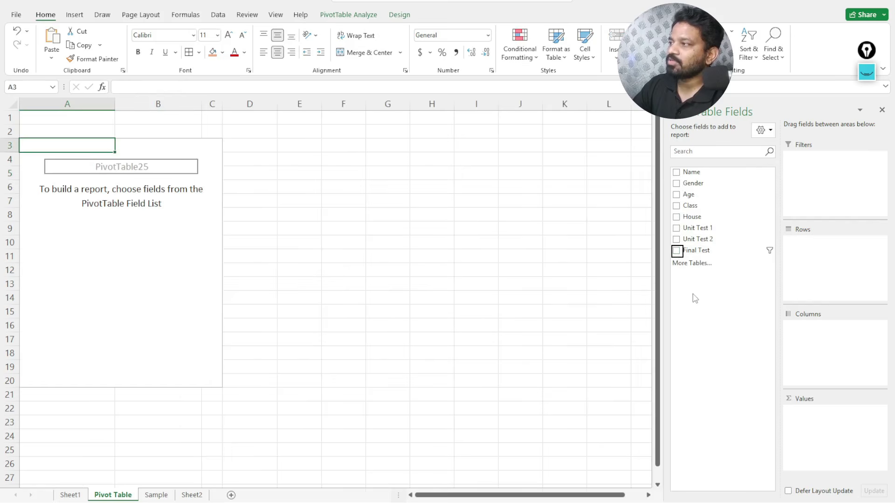
pyautogui.click(678, 218)
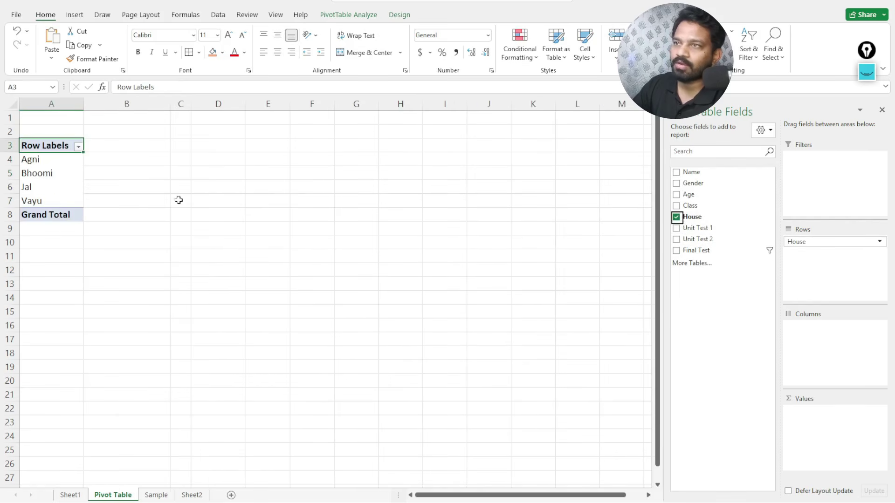
pyautogui.click(676, 251)
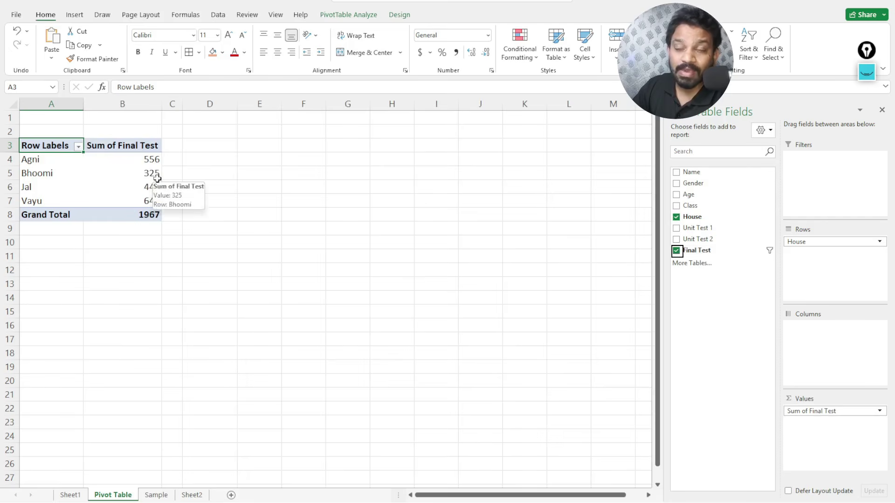
# Sort the houses in the PivotTable by Sum of Final Test from largest to smallest.
pyautogui.click(153, 201)
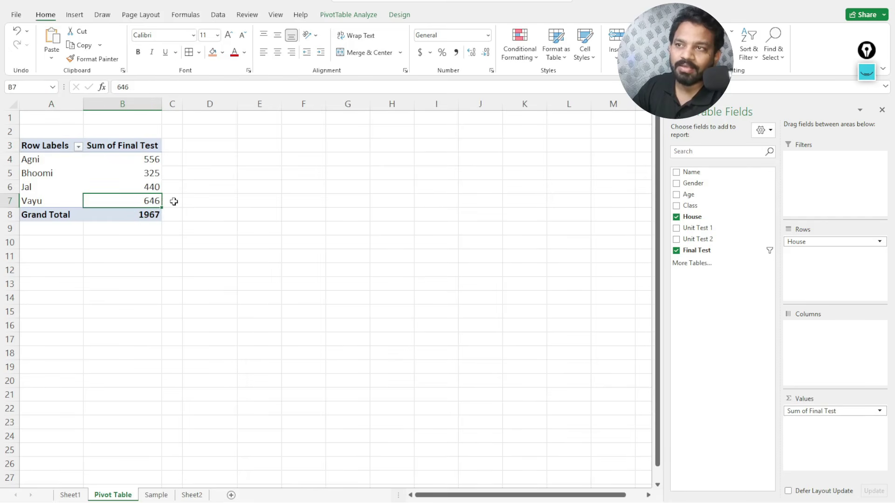
pyautogui.click(149, 174)
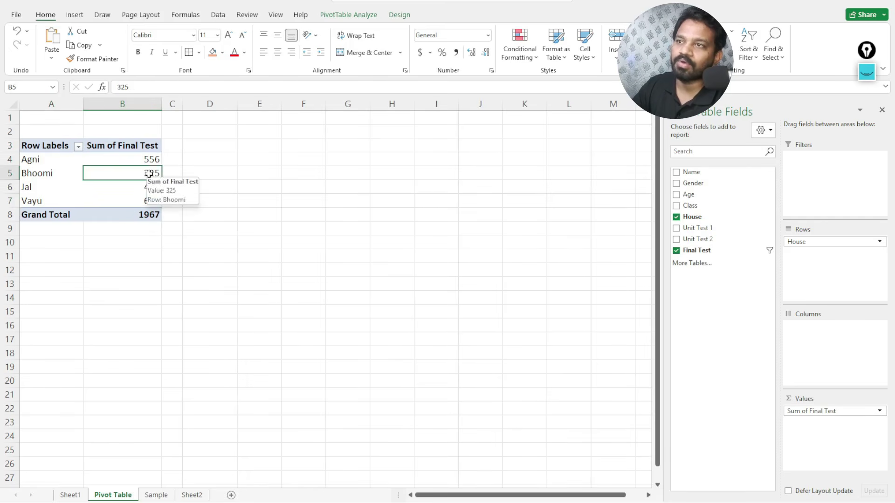
pyautogui.click(124, 185)
pyautogui.click(124, 172)
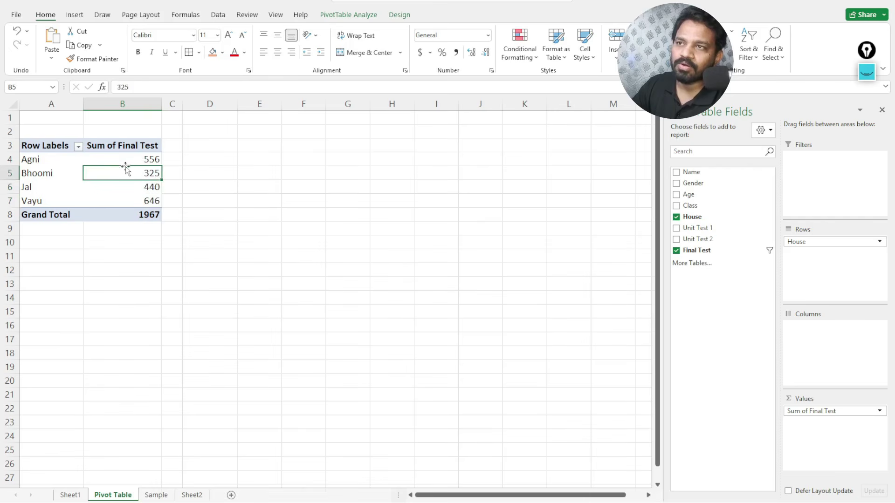
pyautogui.rightClick(138, 172)
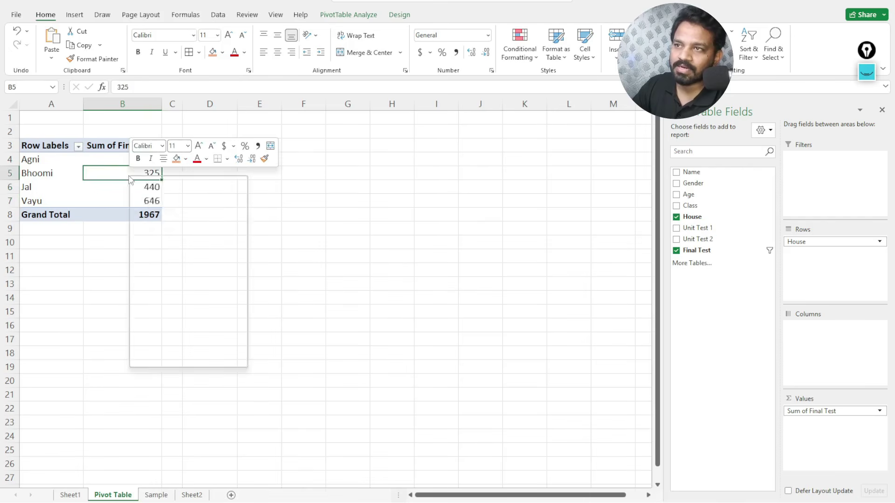
pyautogui.moveTo(228, 269)
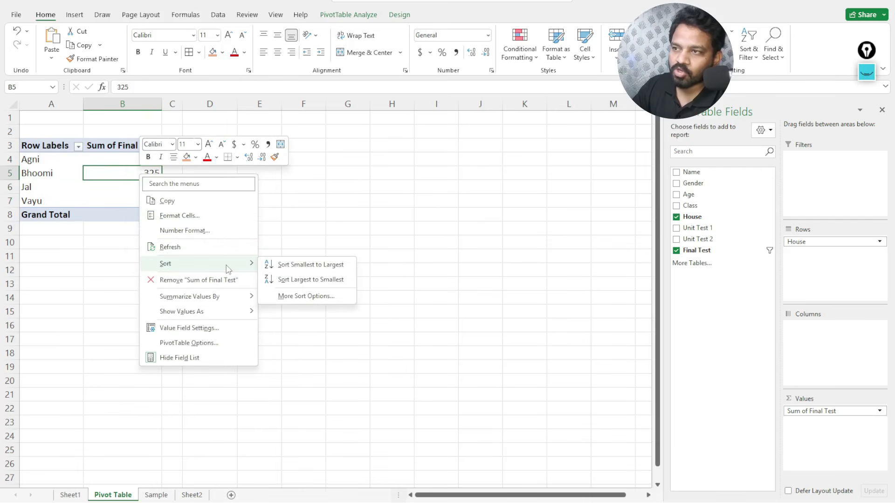
pyautogui.click(305, 280)
# Check the sorted Final Test sums from the first-ranked house down to the last.
pyautogui.click(154, 159)
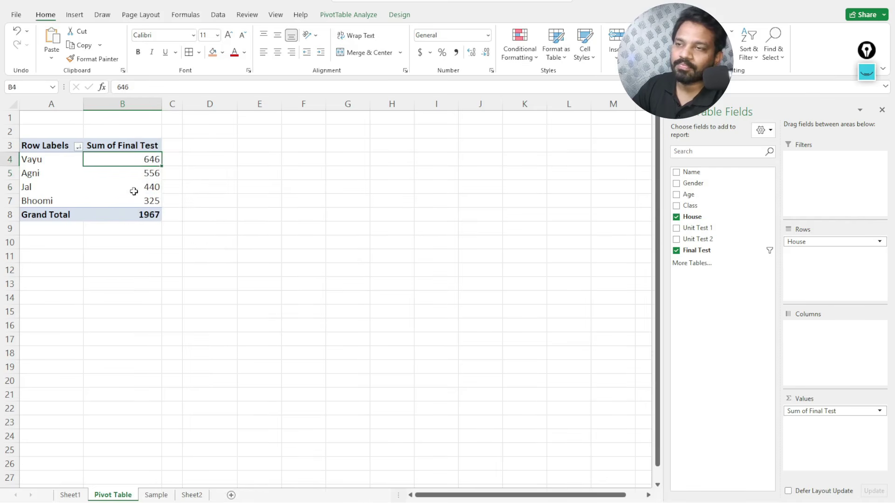
pyautogui.click(128, 176)
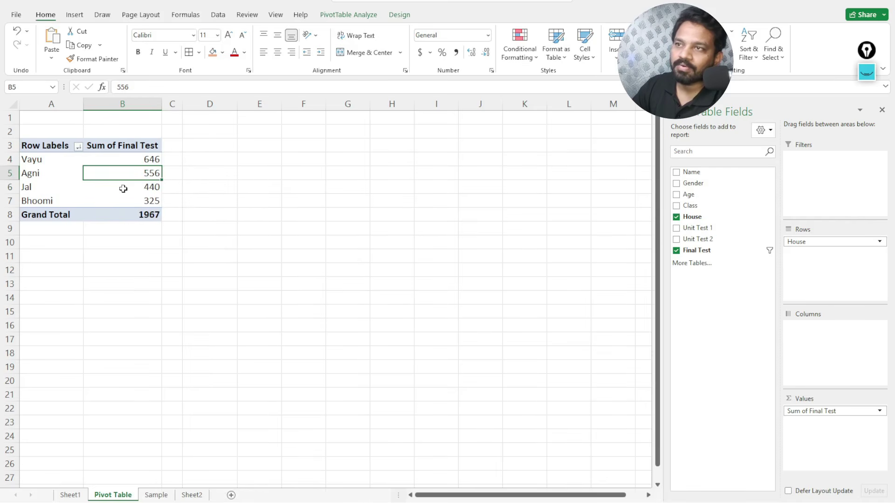
pyautogui.click(121, 188)
pyautogui.click(112, 202)
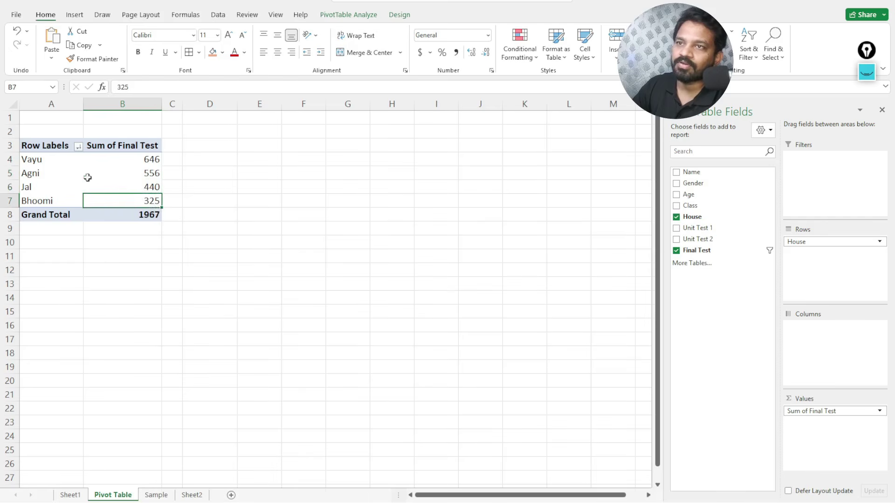
pyautogui.click(38, 161)
pyautogui.click(122, 162)
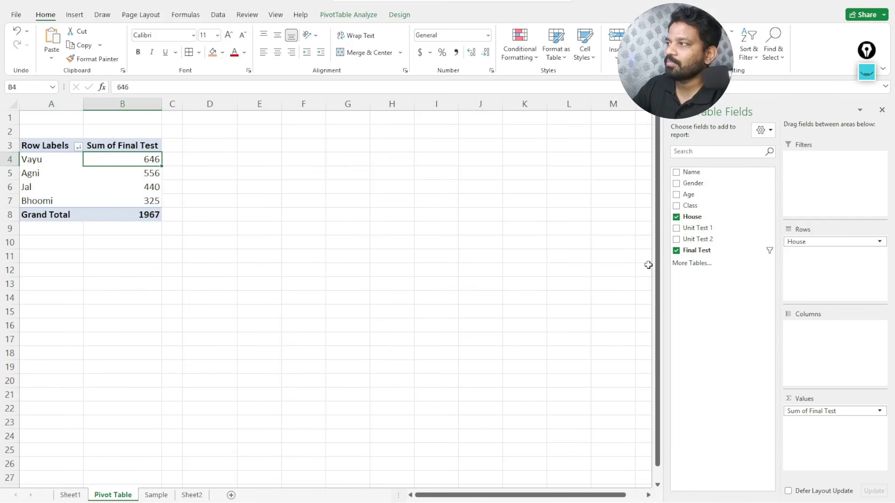
# Add Gender beneath House in the PivotTable rows and check the F and M Final Test sums for Vayu.
pyautogui.click(676, 183)
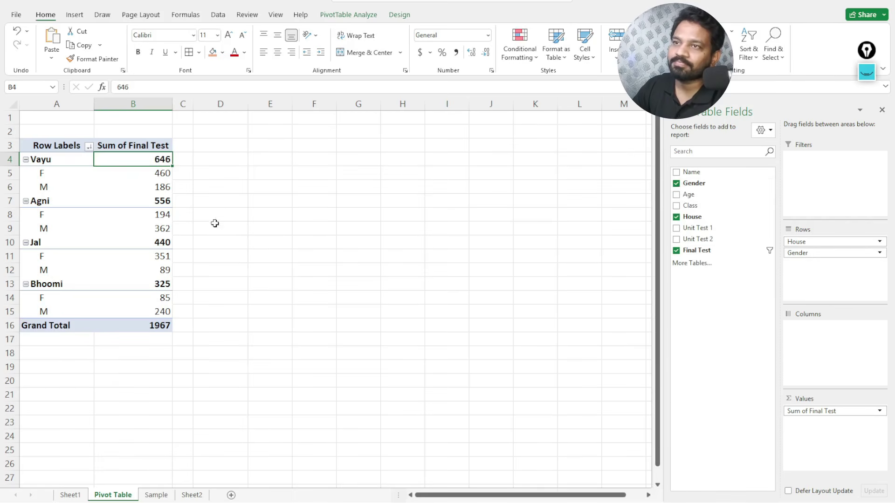
pyautogui.click(201, 190)
pyautogui.click(49, 177)
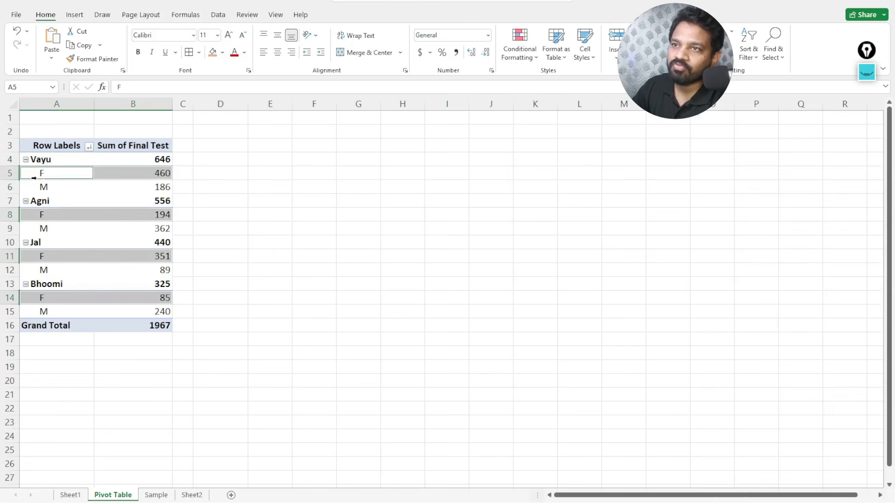
pyautogui.click(153, 172)
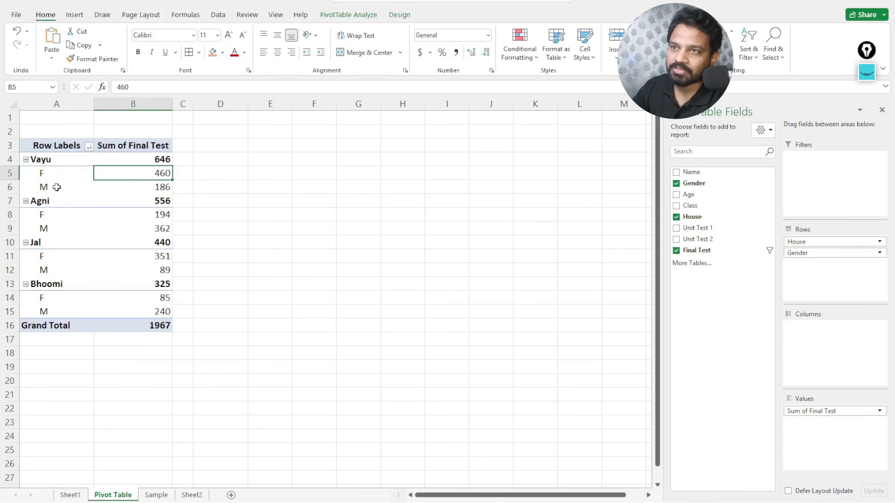
pyautogui.click(48, 186)
pyautogui.click(156, 189)
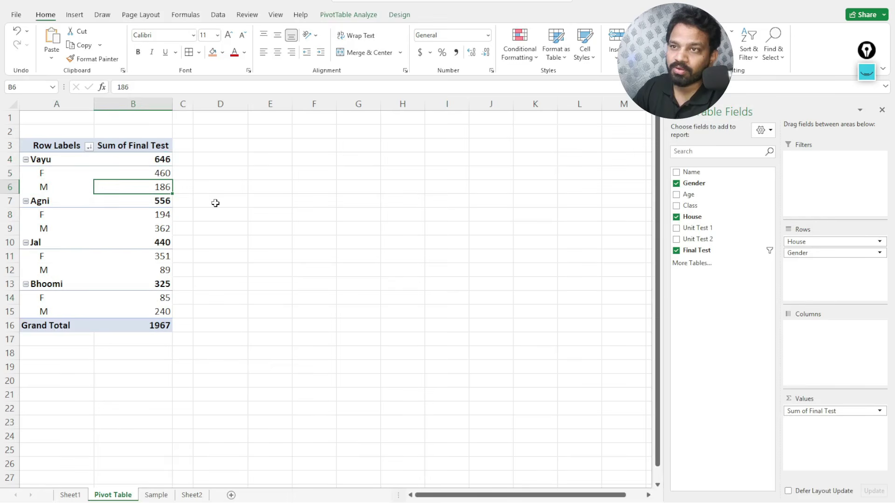
# Check the Agni house's F and M Final Test sums.
pyautogui.click(40, 217)
pyautogui.click(156, 227)
pyautogui.click(147, 214)
pyautogui.click(42, 228)
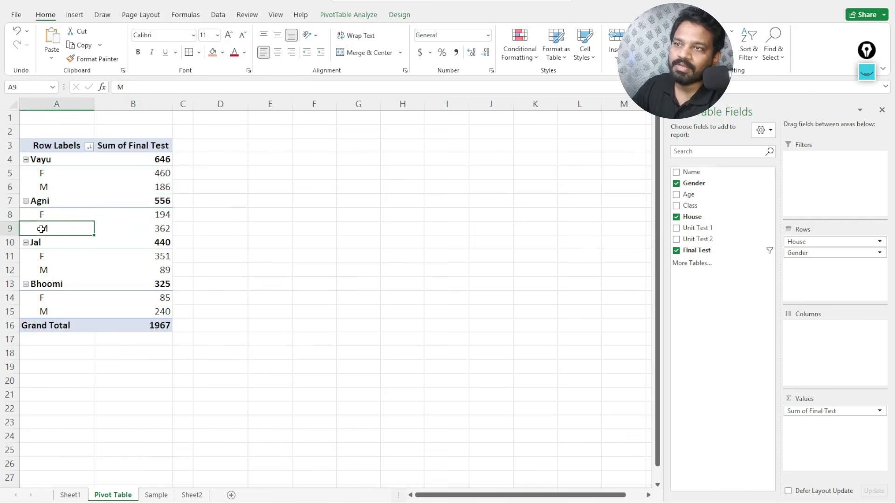
pyautogui.click(155, 229)
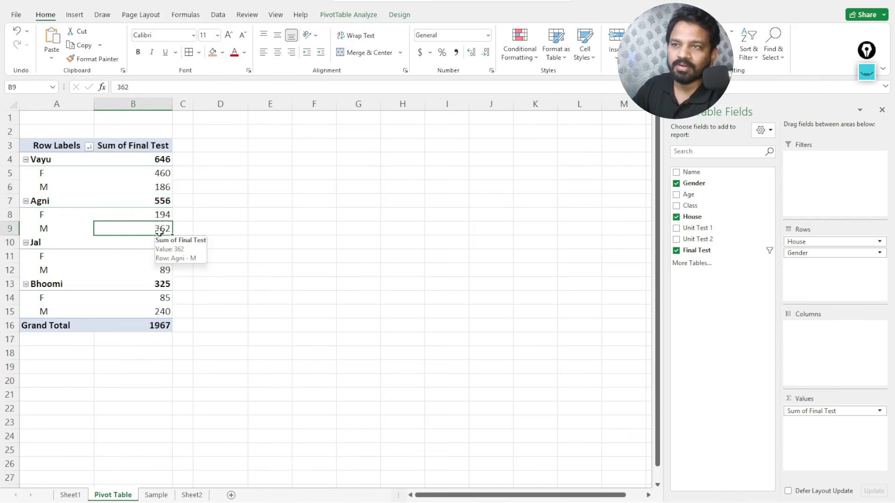
# Review the Vayu subtotal against its F and M sums, the Agni subtotal and the Grand Total.
pyautogui.click(157, 160)
pyautogui.click(154, 175)
pyautogui.click(156, 187)
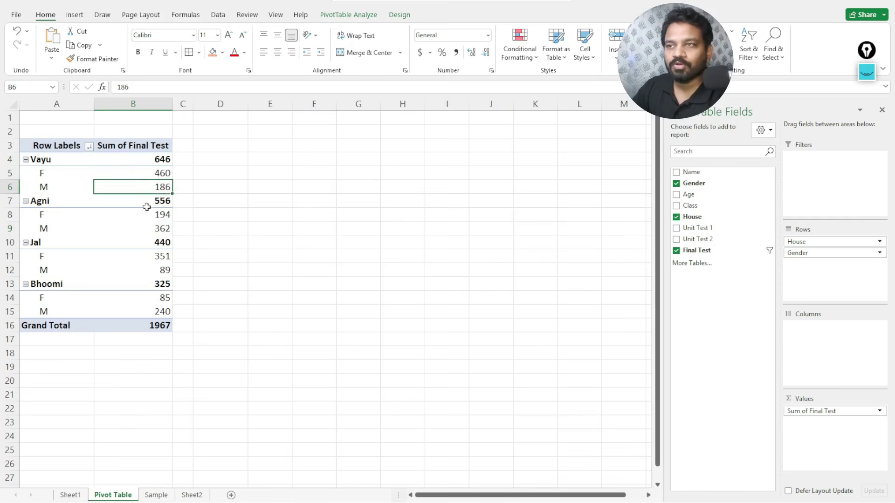
pyautogui.click(146, 205)
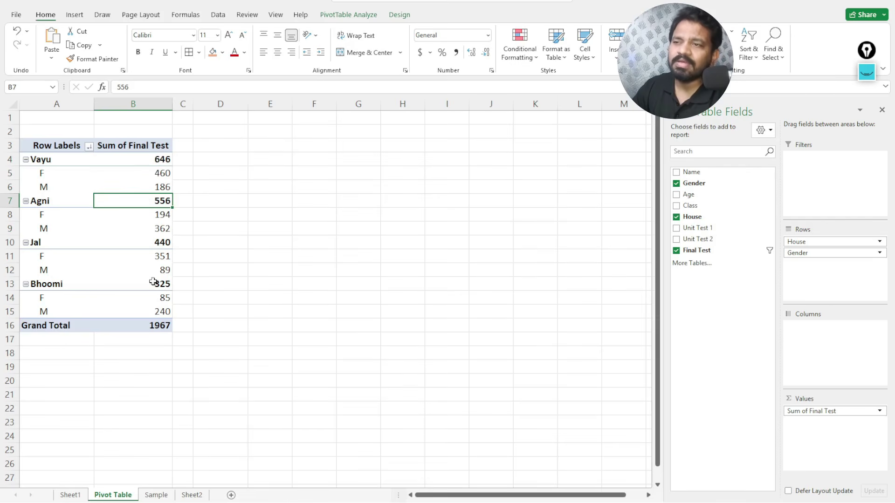
pyautogui.click(154, 333)
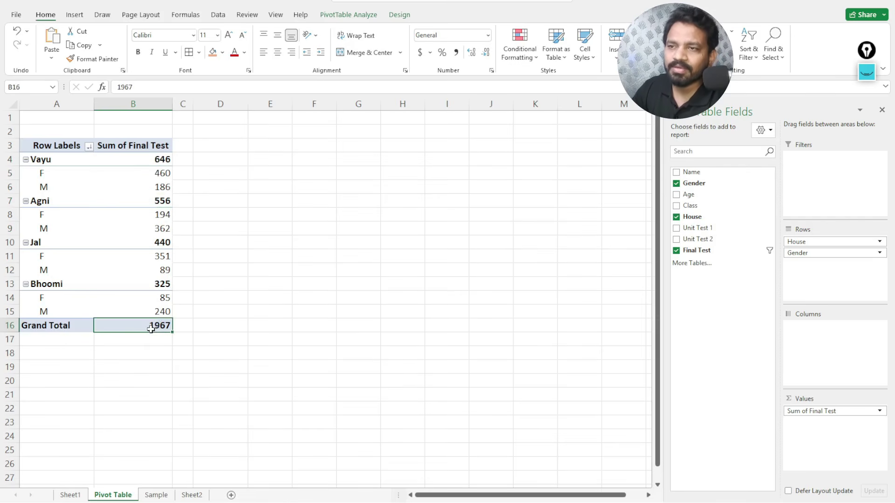
pyautogui.moveTo(151, 330)
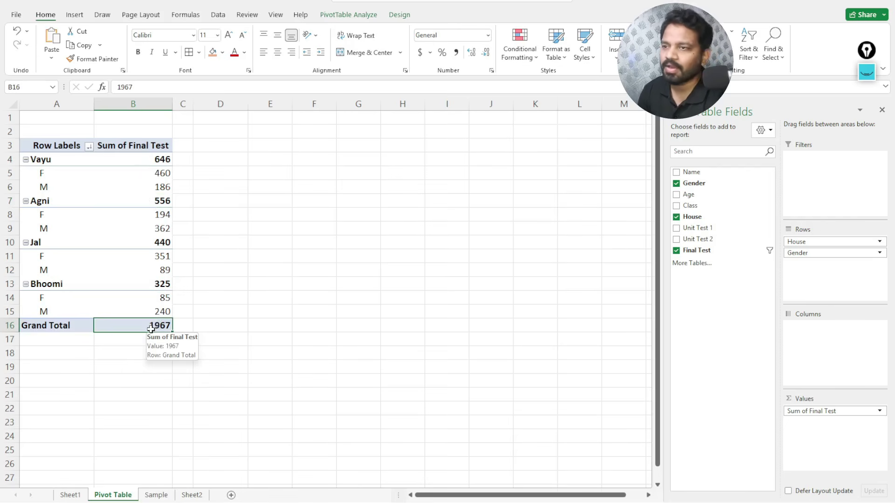
# Turn off the PivotTable's grand totals for both rows and columns.
pyautogui.click(92, 169)
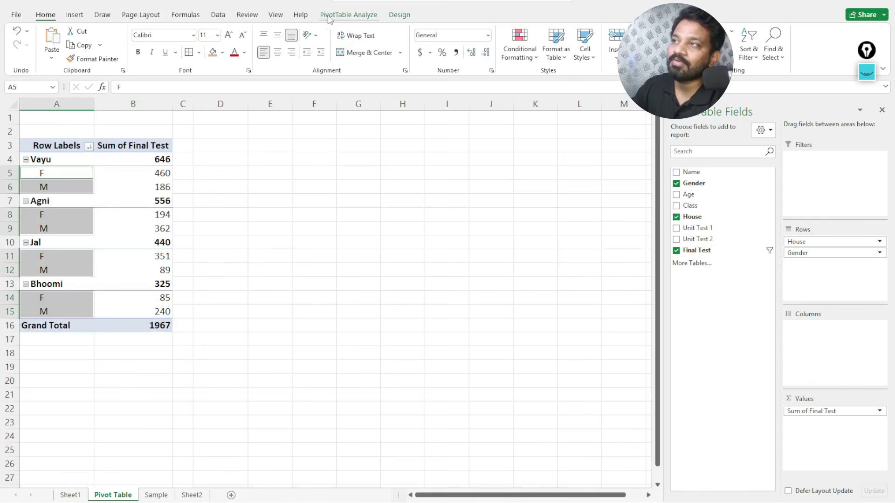
pyautogui.click(396, 18)
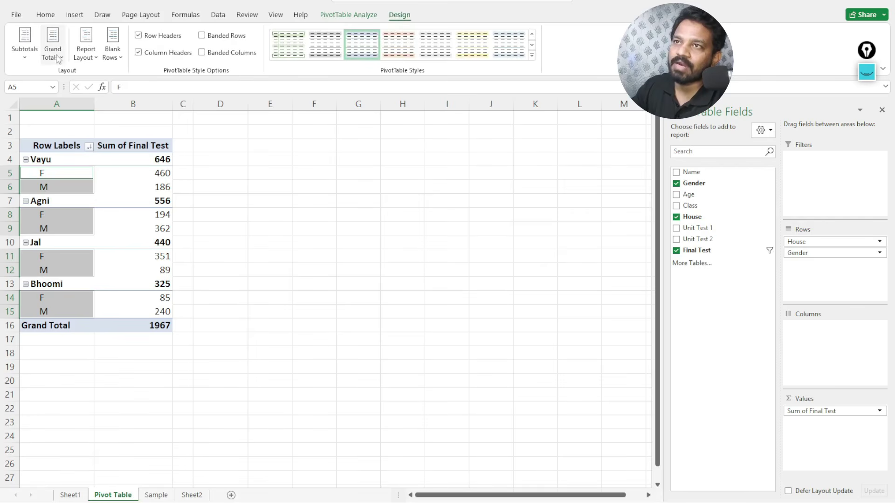
pyautogui.click(59, 57)
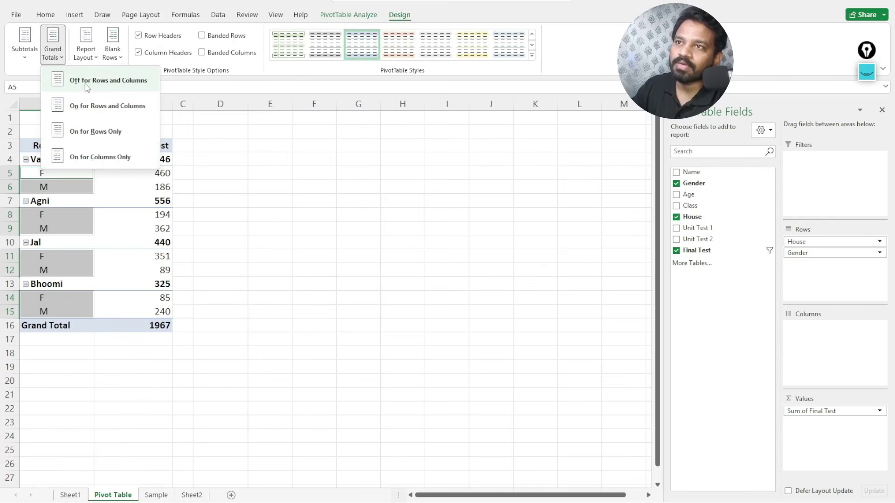
pyautogui.click(87, 87)
pyautogui.click(152, 324)
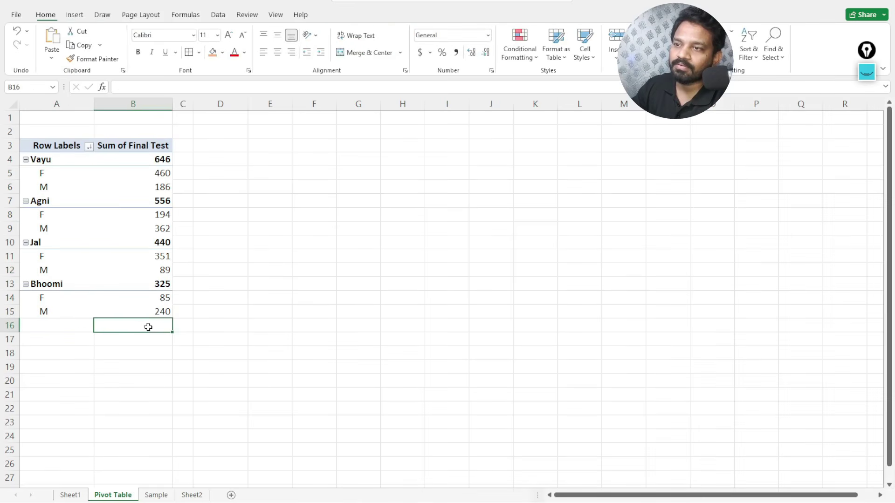
pyautogui.click(82, 334)
# Set the PivotTable to show no subtotals for the house groups, and check the Vayu entries.
pyautogui.click(74, 202)
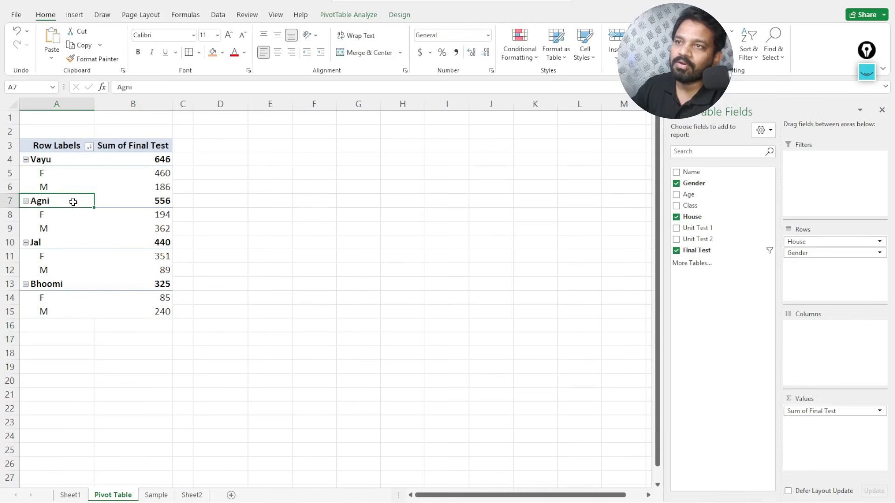
pyautogui.click(89, 165)
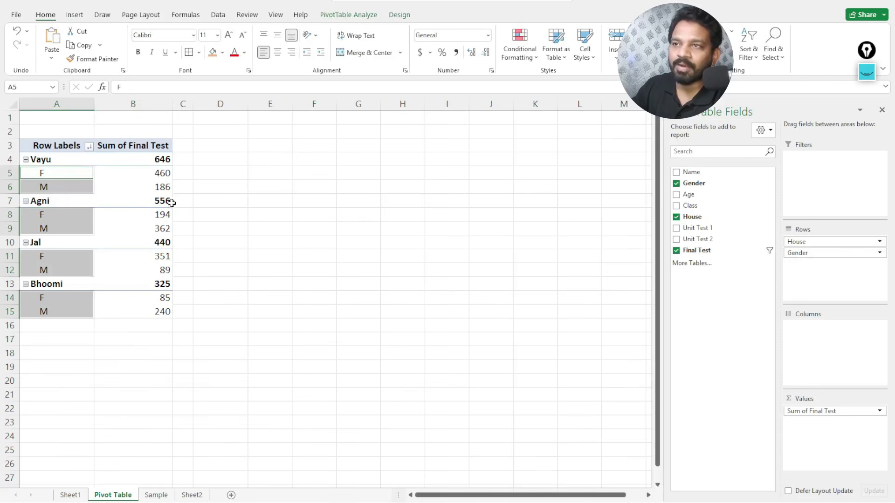
pyautogui.click(404, 16)
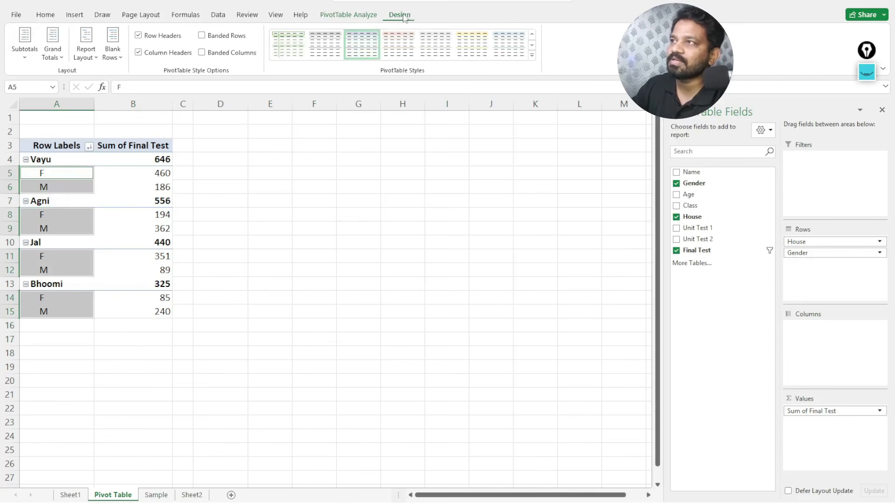
pyautogui.click(25, 52)
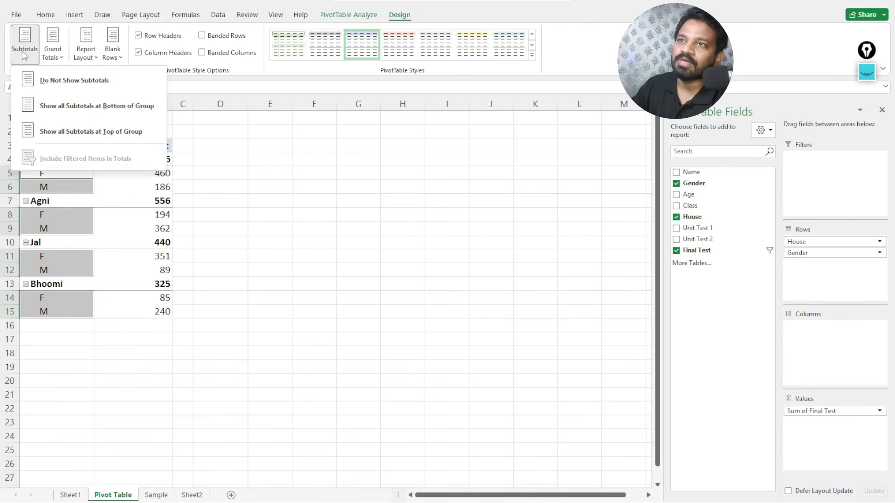
pyautogui.click(59, 86)
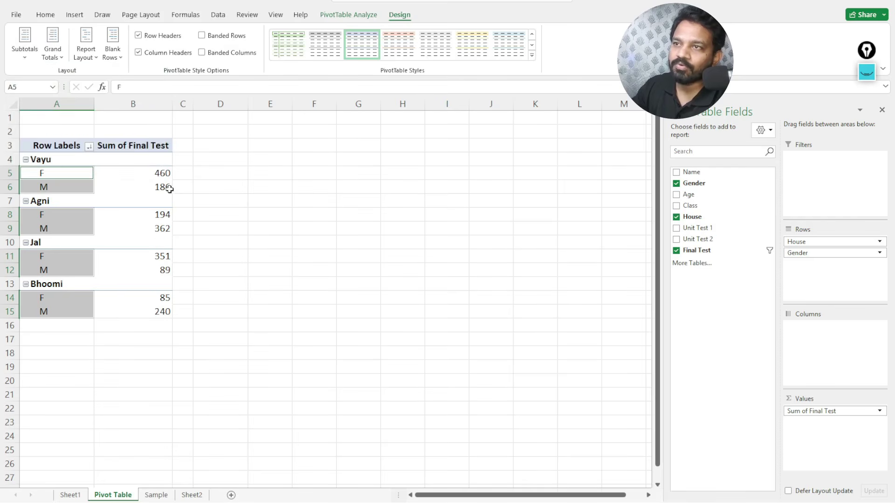
pyautogui.click(74, 152)
pyautogui.click(164, 191)
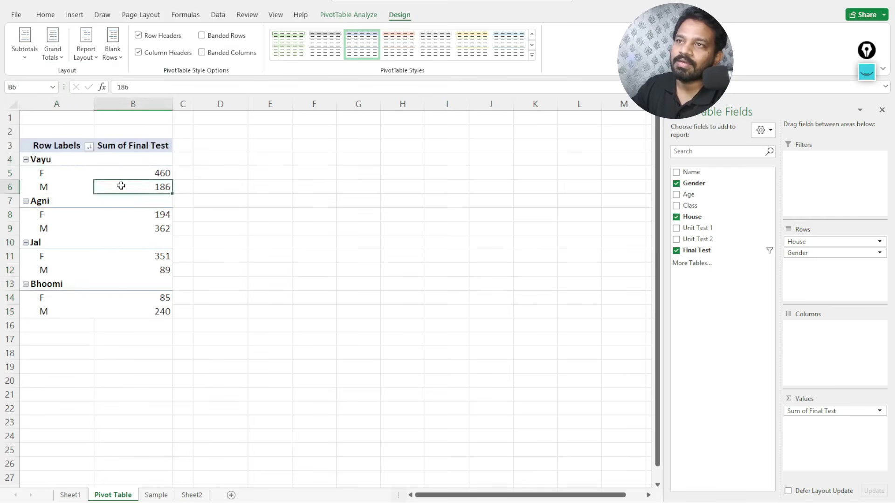
pyautogui.click(66, 159)
pyautogui.click(88, 186)
# Change the PivotTable's report layout to Tabular Form.
pyautogui.click(105, 148)
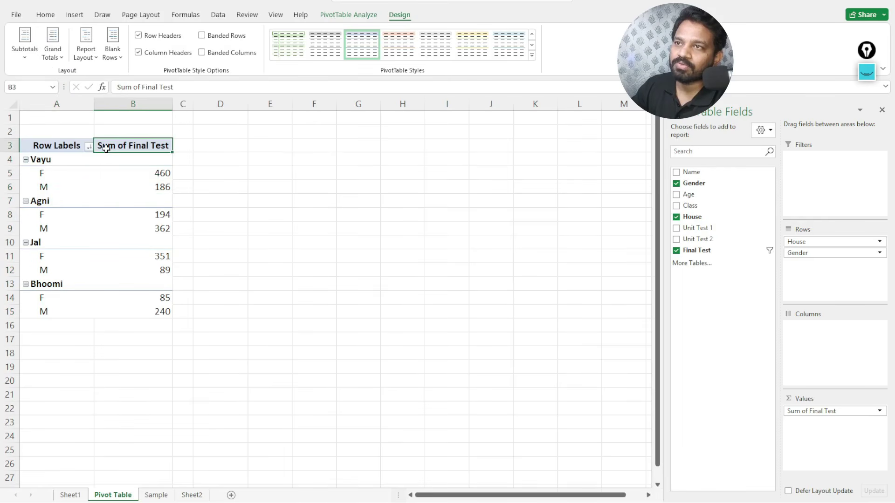
pyautogui.click(93, 58)
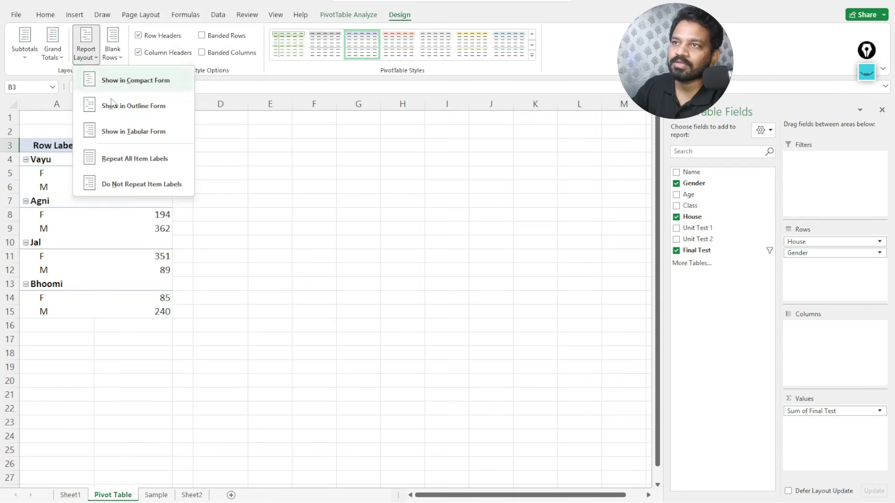
pyautogui.click(111, 135)
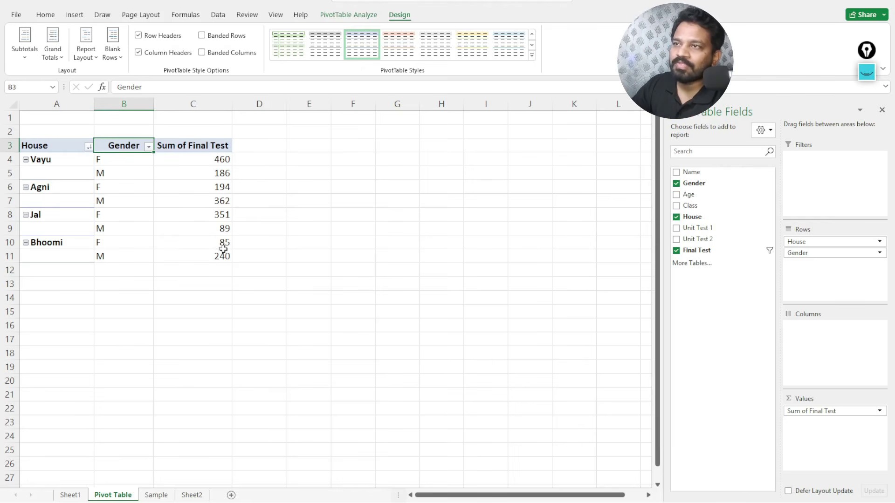
# Check the Vayu house's F and M Final Test sums in the tabular layout.
pyautogui.click(215, 161)
pyautogui.click(216, 172)
pyautogui.click(114, 172)
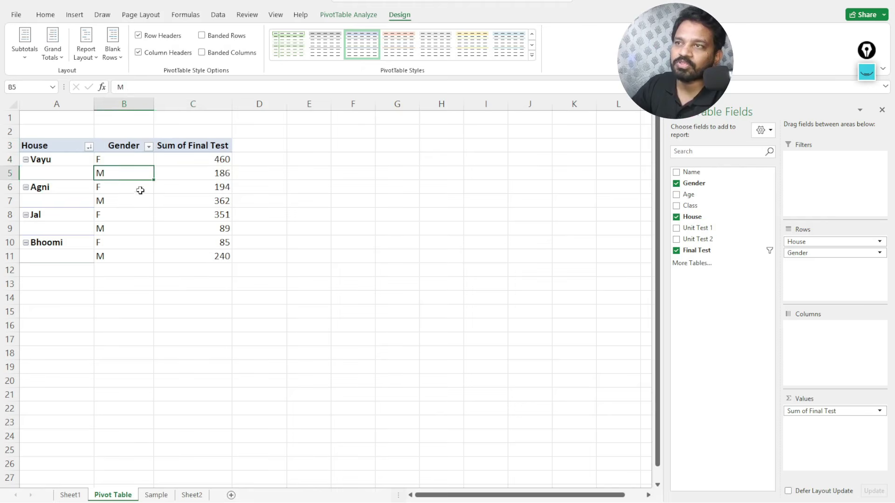
pyautogui.click(206, 160)
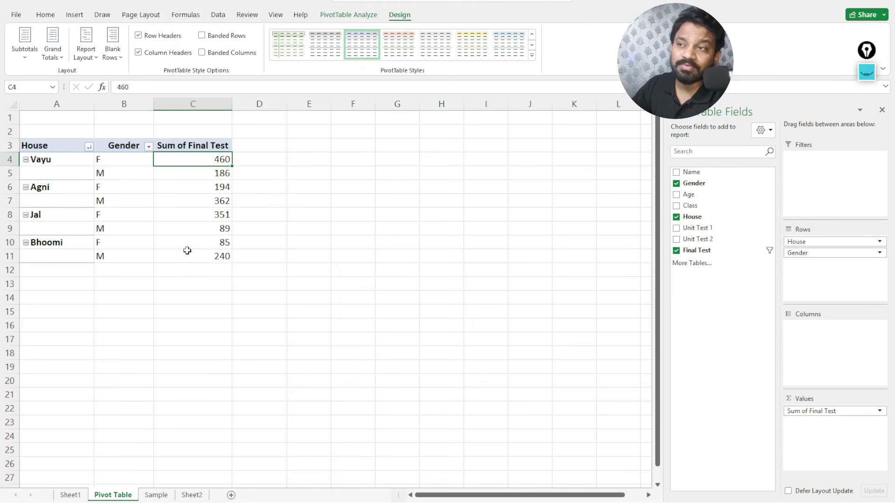
pyautogui.click(189, 281)
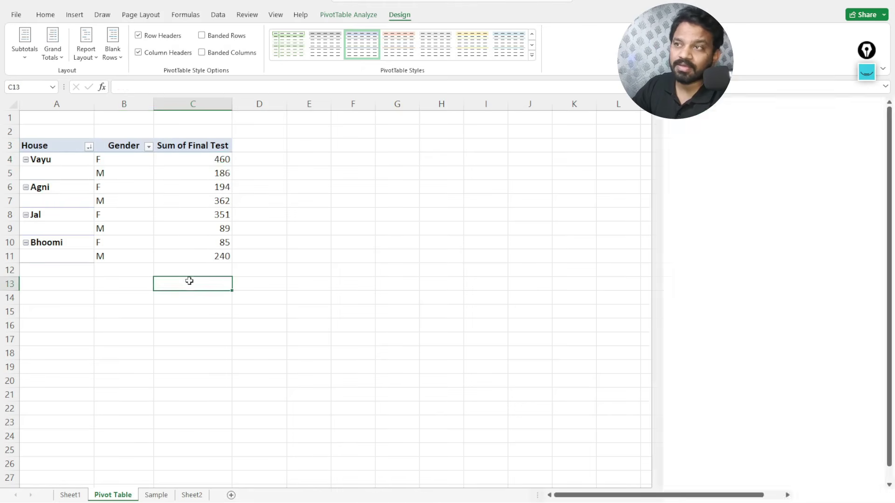
# Drill down into the Vayu house's F Final Test sum to list its source records on a new sheet.
pyautogui.click(196, 160)
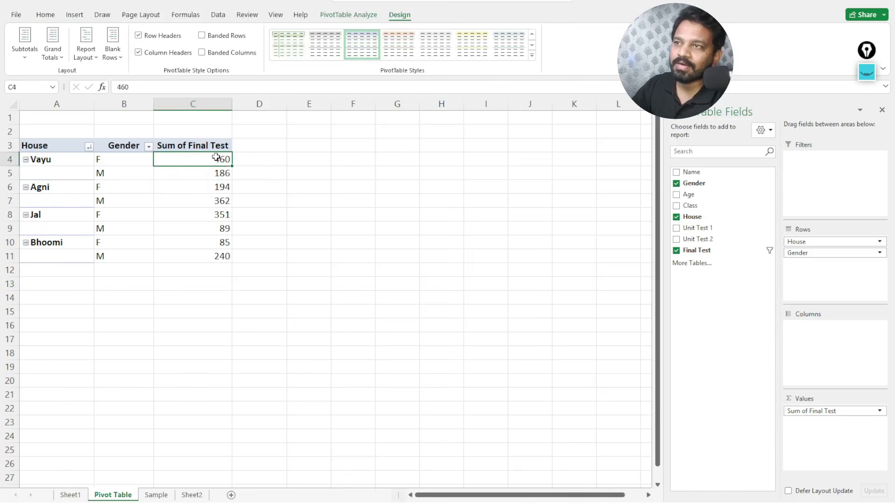
pyautogui.moveTo(189, 162)
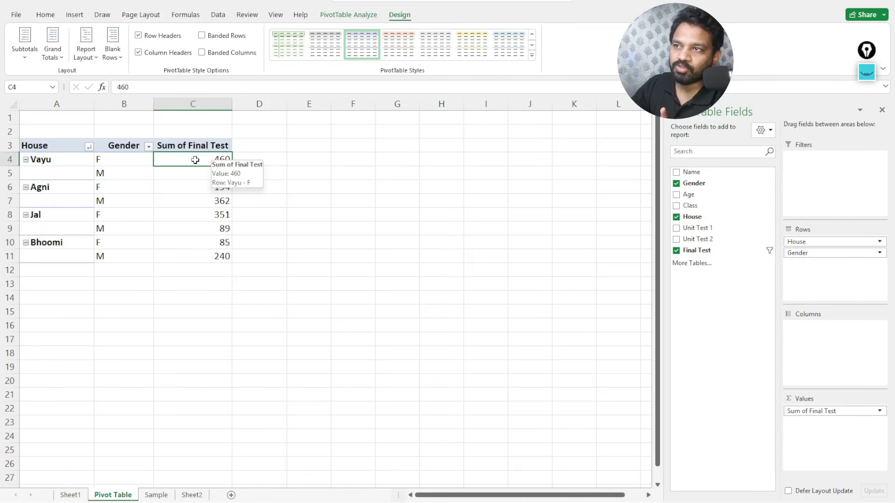
pyautogui.doubleClick(196, 160)
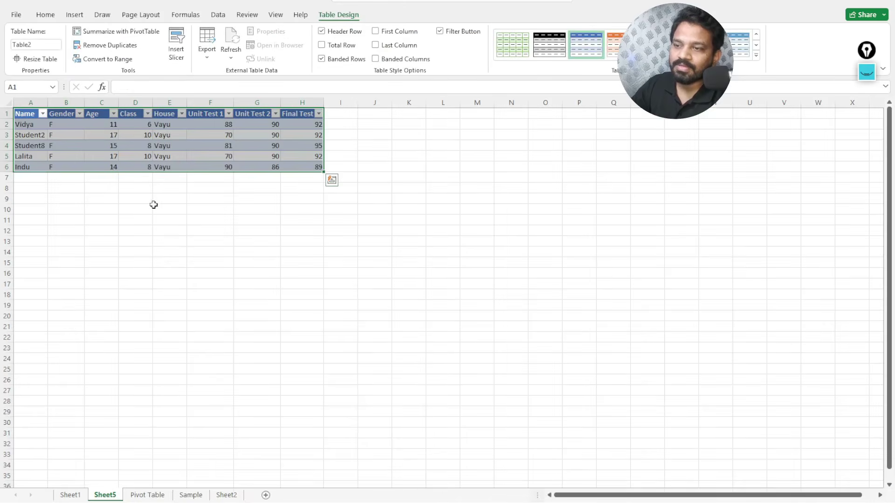
# Examine the Vayu female students' detail records, including their names, gender, class and Final Test marks.
pyautogui.click(29, 125)
pyautogui.click(31, 146)
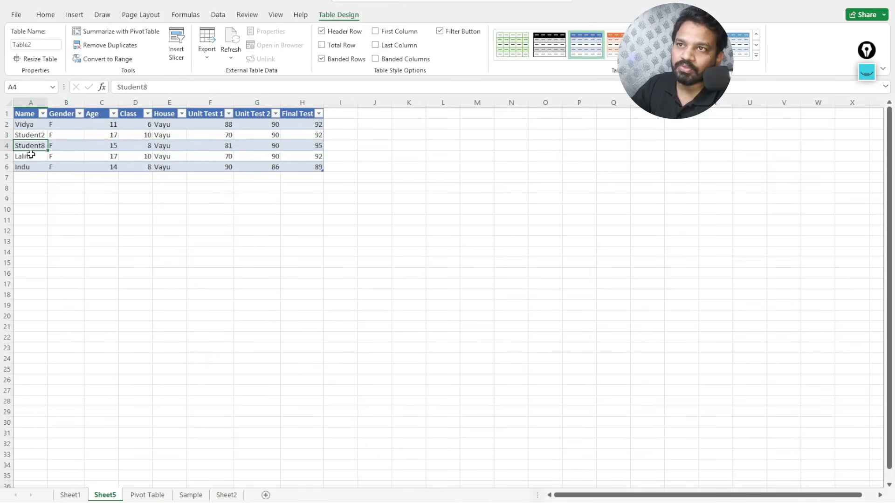
pyautogui.click(31, 156)
pyautogui.click(30, 167)
pyautogui.click(42, 135)
pyautogui.click(38, 145)
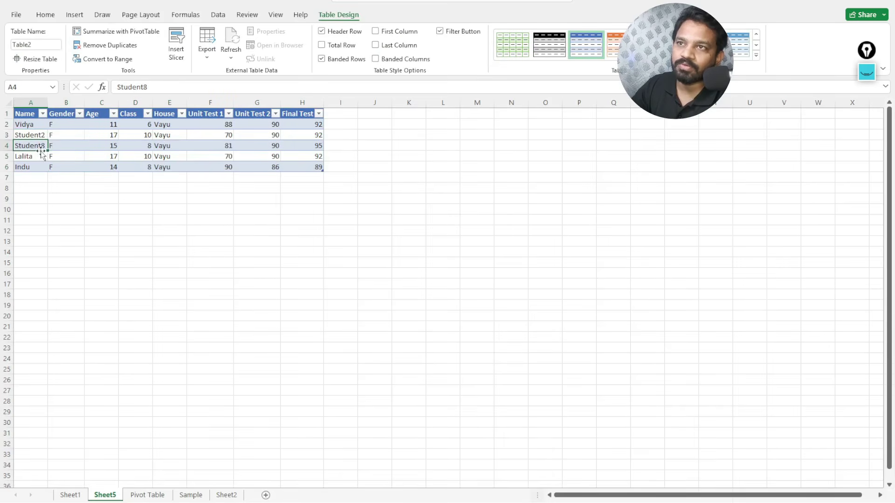
pyautogui.click(62, 127)
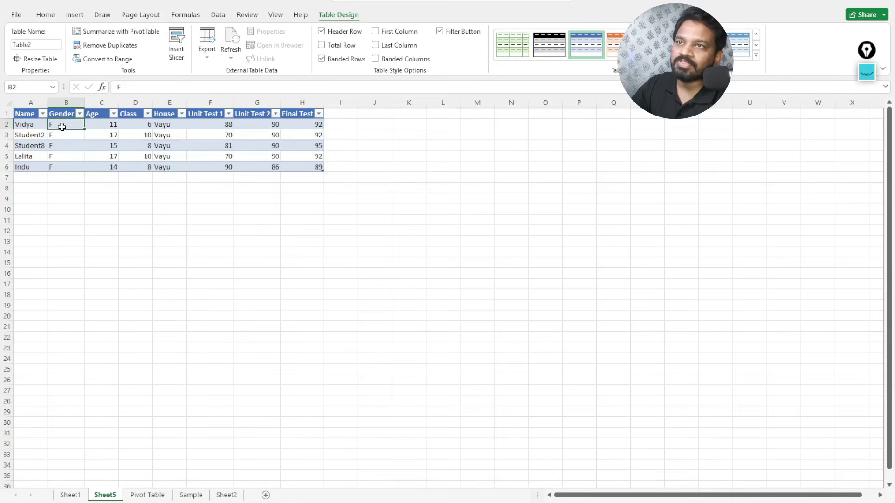
pyautogui.click(120, 125)
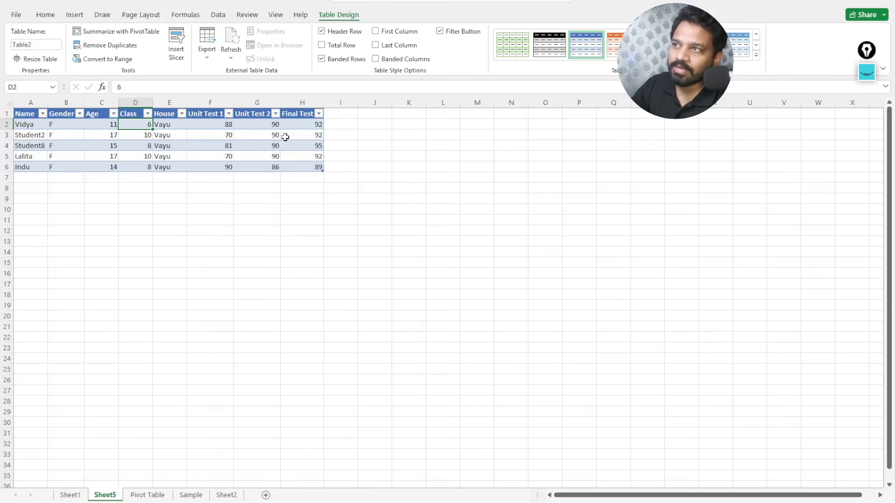
pyautogui.click(301, 136)
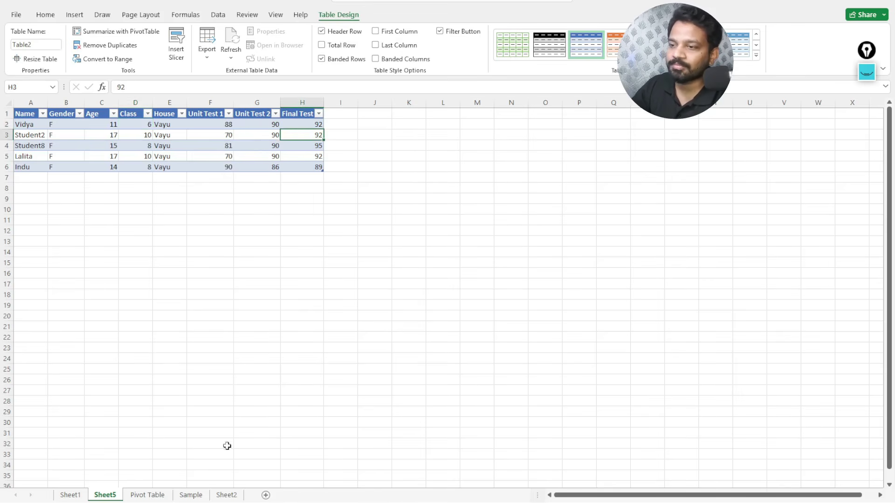
# From the Pivot Table sheet, drill down into the Agni house's M Final Test sum and review the extracted student records.
pyautogui.click(147, 497)
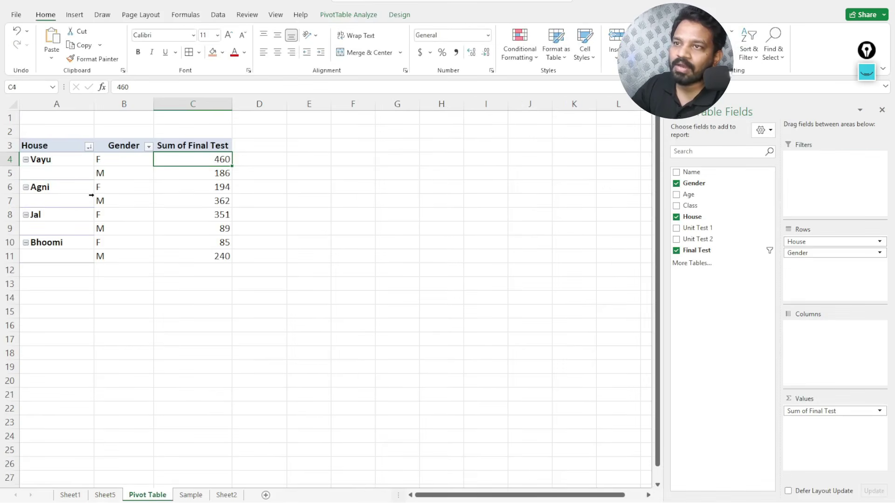
pyautogui.doubleClick(212, 201)
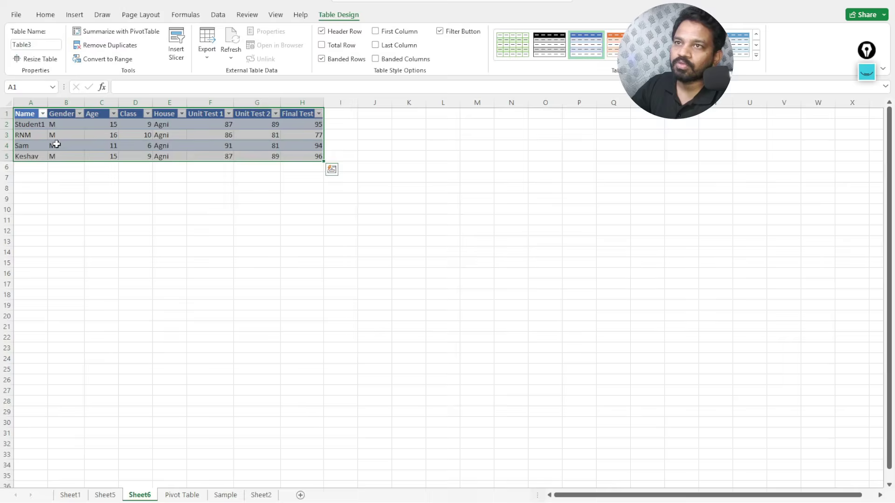
pyautogui.click(34, 134)
pyautogui.click(33, 146)
pyautogui.click(34, 156)
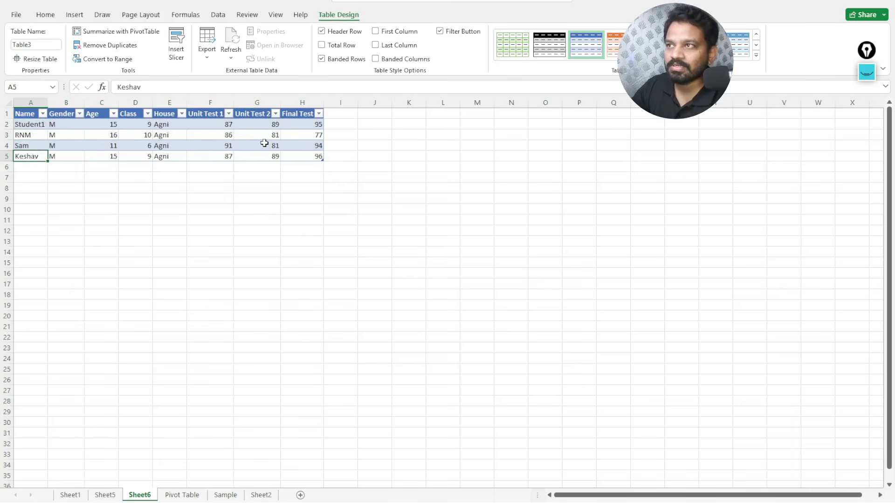
pyautogui.click(259, 218)
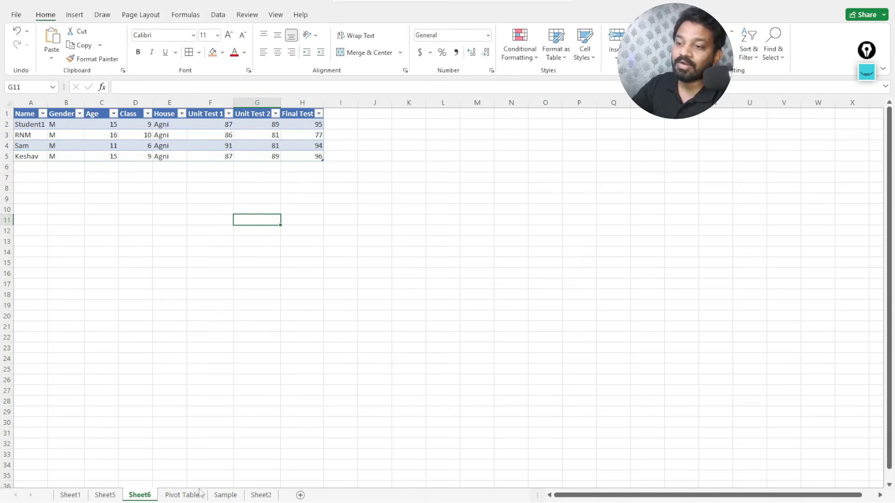
# Return to the Pivot Table sheet and review its House, Gender and Sum of Final Test columns.
pyautogui.click(180, 497)
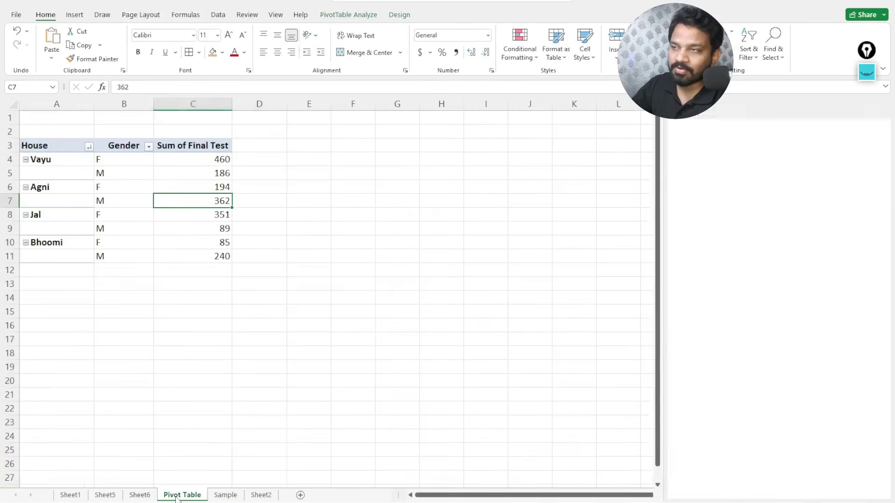
pyautogui.click(220, 337)
pyautogui.click(70, 104)
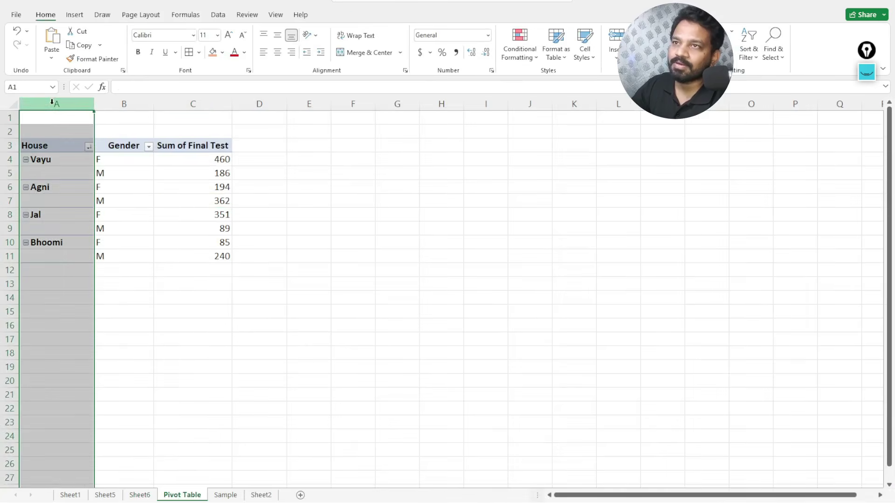
pyautogui.click(336, 255)
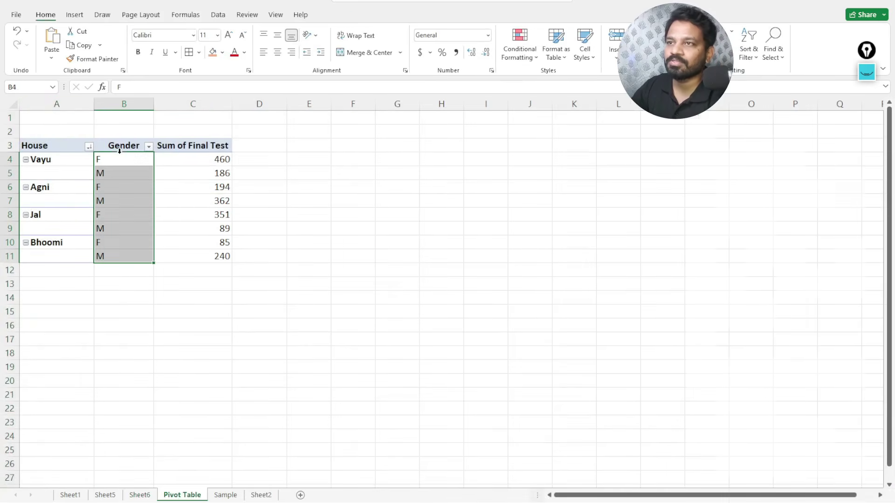
pyautogui.click(120, 151)
pyautogui.click(166, 147)
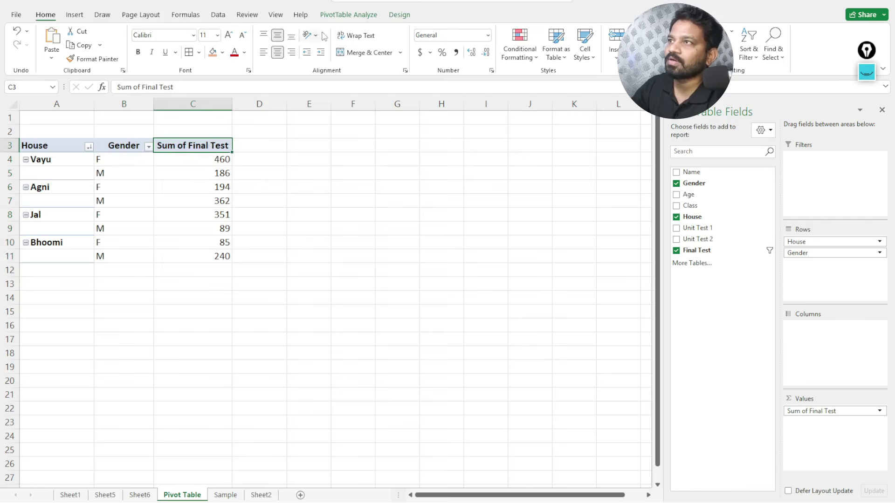
# Try other PivotTable styles and reapply the original light blue style.
pyautogui.click(399, 15)
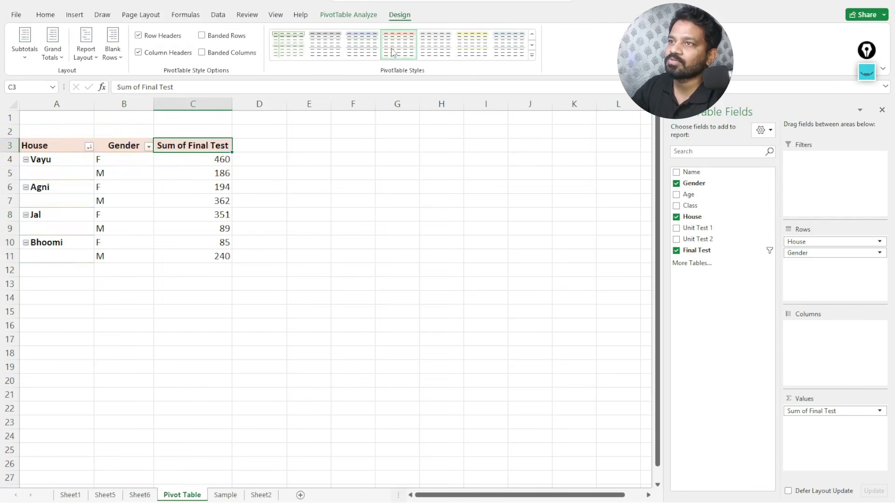
pyautogui.click(324, 43)
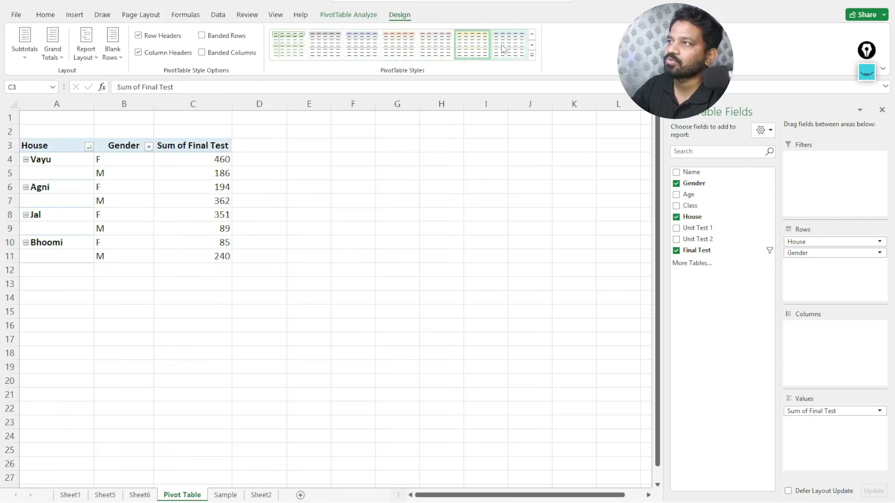
pyautogui.click(364, 49)
pyautogui.click(278, 342)
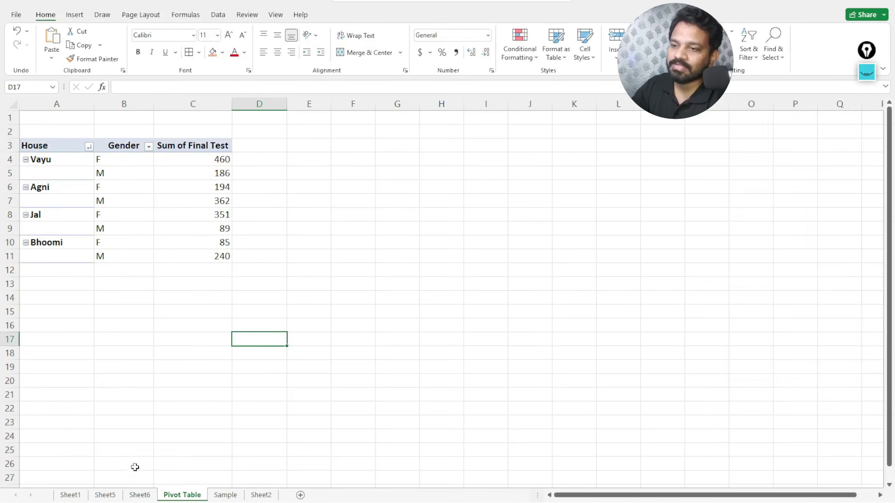
# Check the Bhoomi house's M Final Test sum in the PivotTable.
pyautogui.click(212, 258)
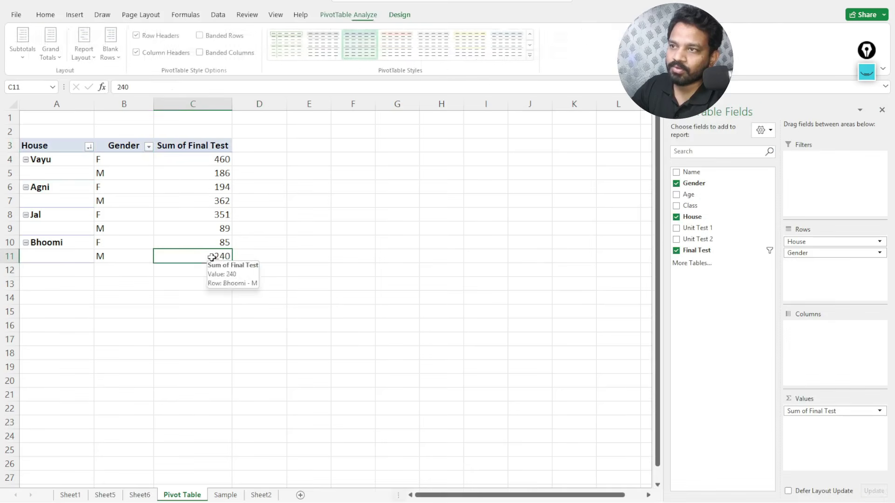
pyautogui.click(97, 258)
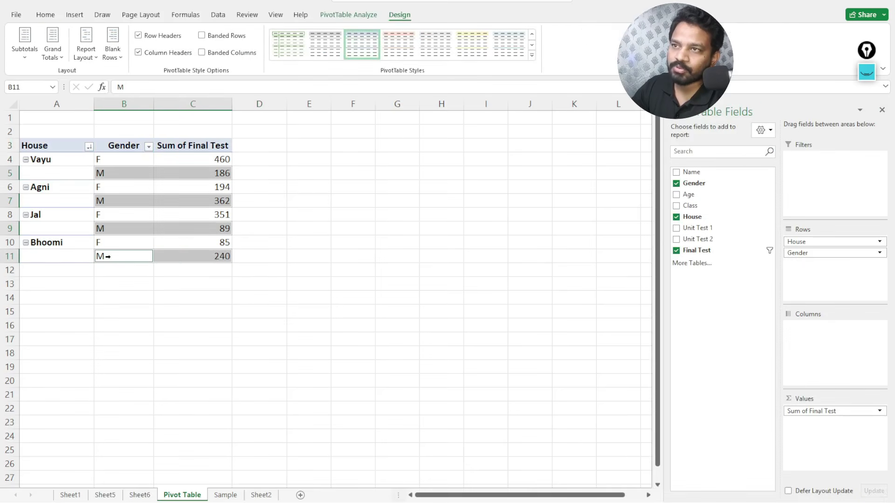
pyautogui.click(212, 257)
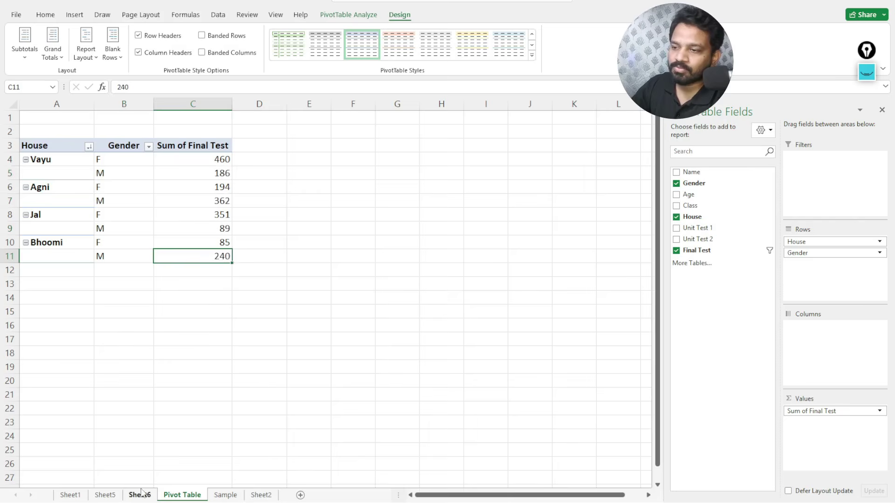
# On the Sample sheet, set the Final Test mark of the Bhoomi student in row 2 to 99.
pyautogui.click(222, 496)
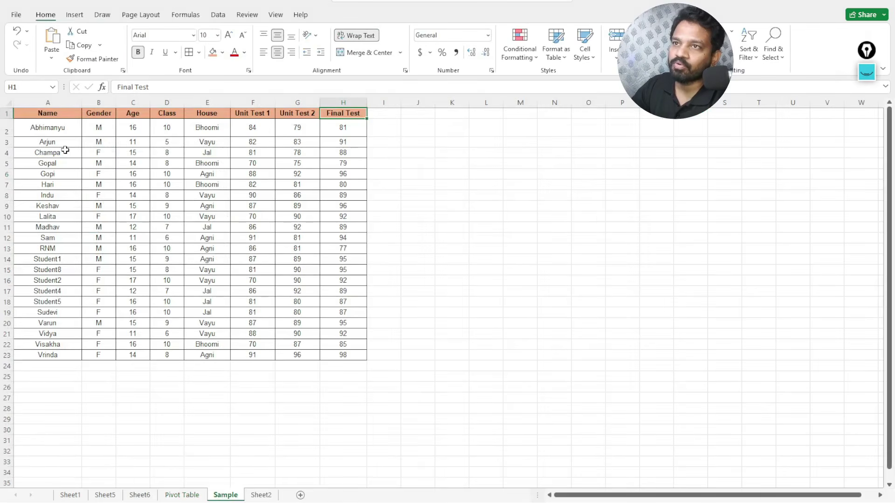
pyautogui.click(207, 130)
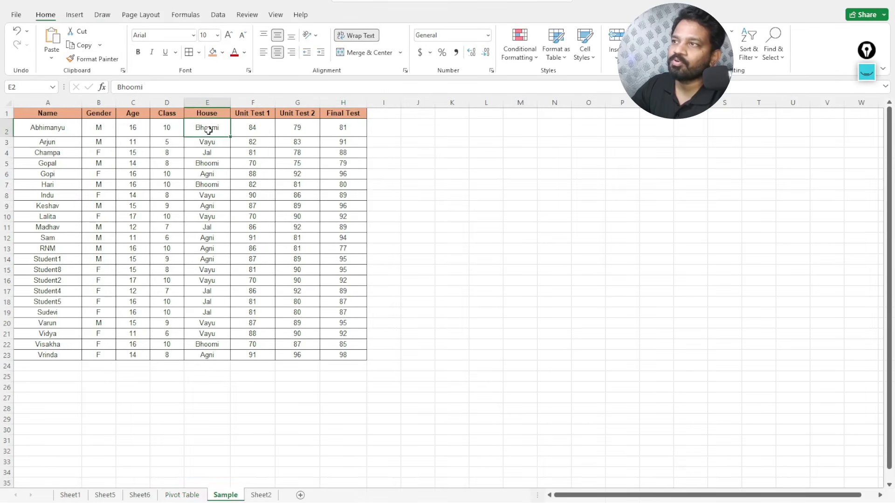
pyautogui.click(61, 127)
pyautogui.click(210, 128)
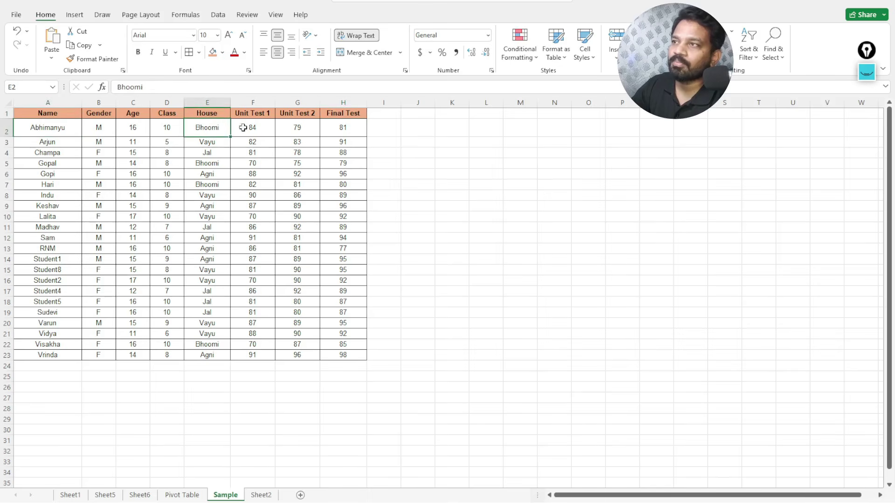
pyautogui.click(335, 129)
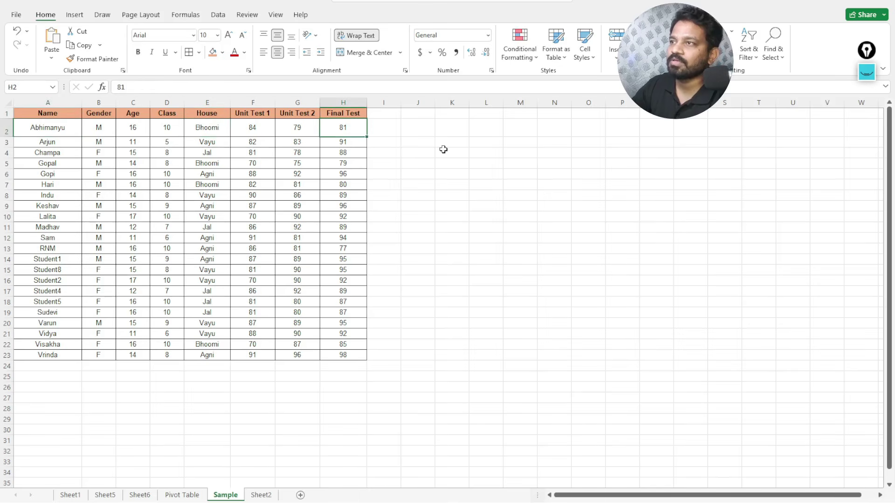
pyautogui.write('99')
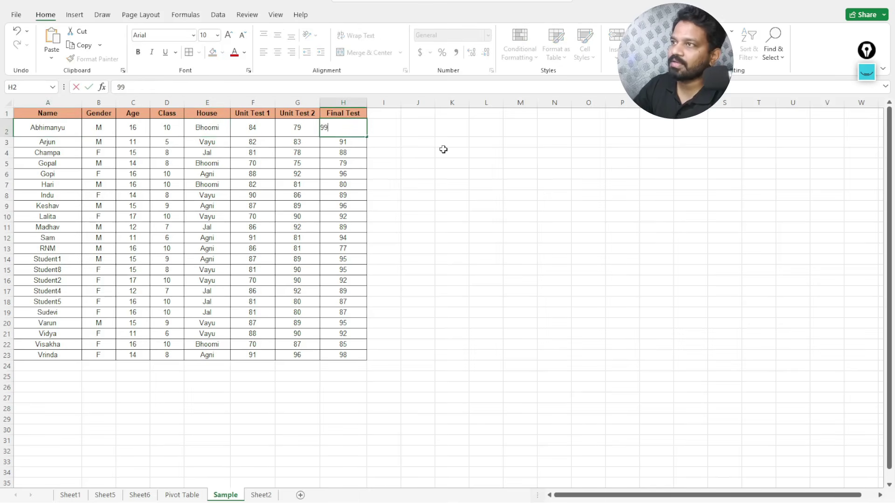
pyautogui.click(443, 149)
pyautogui.click(350, 126)
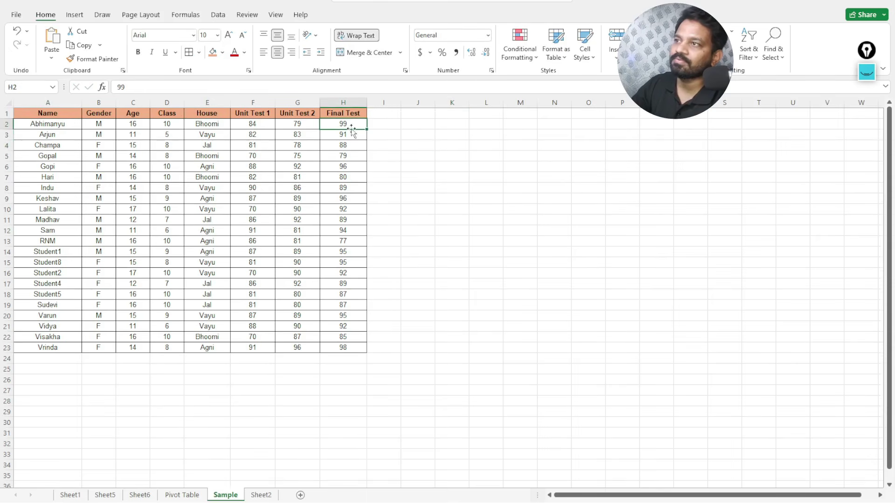
# Refresh all data for the PivotTable on the Pivot Table sheet and check the Bhoomi house's M sum.
pyautogui.click(188, 496)
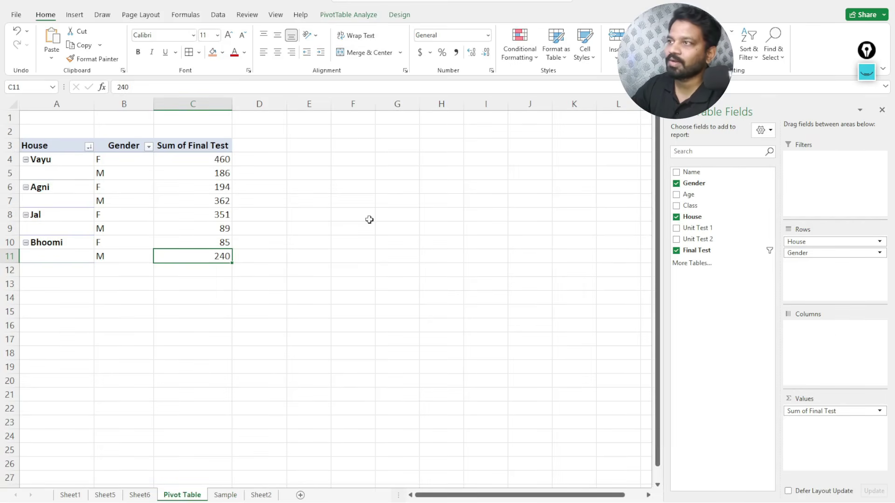
pyautogui.click(170, 146)
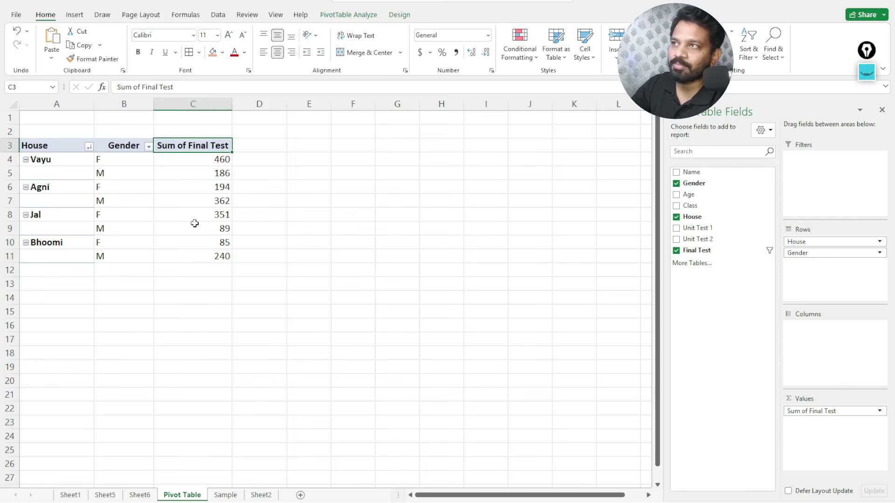
pyautogui.click(335, 15)
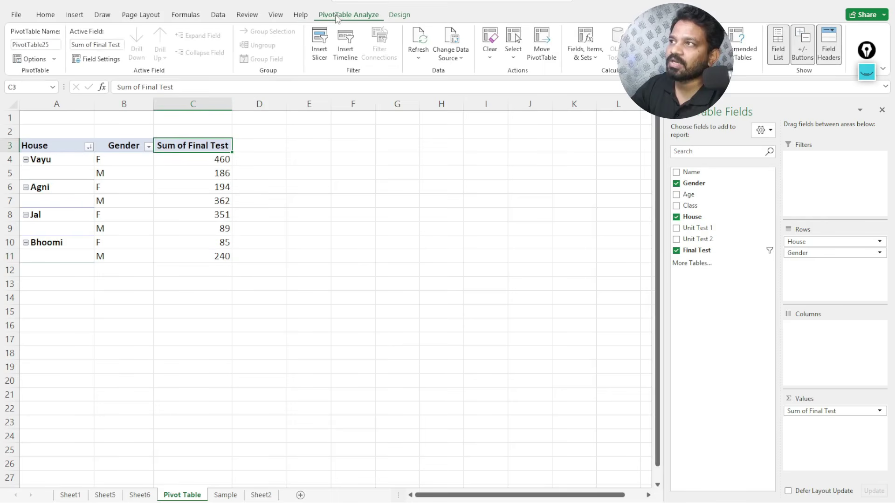
pyautogui.click(420, 49)
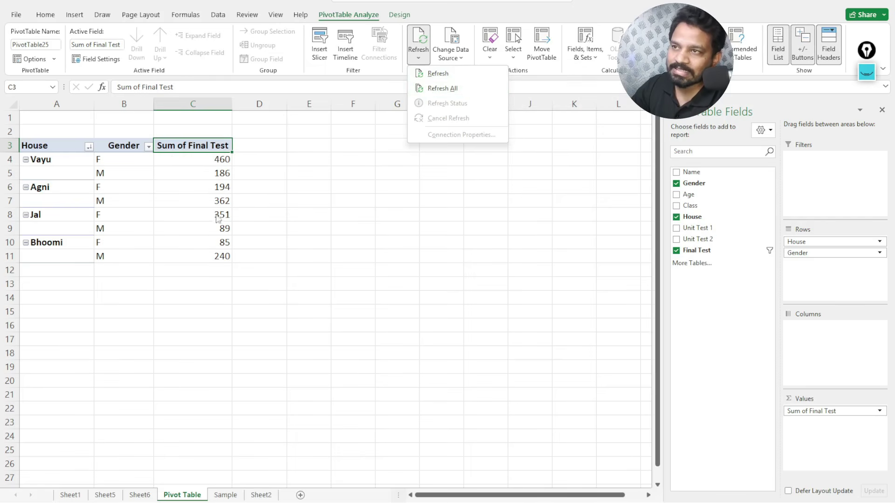
pyautogui.click(438, 88)
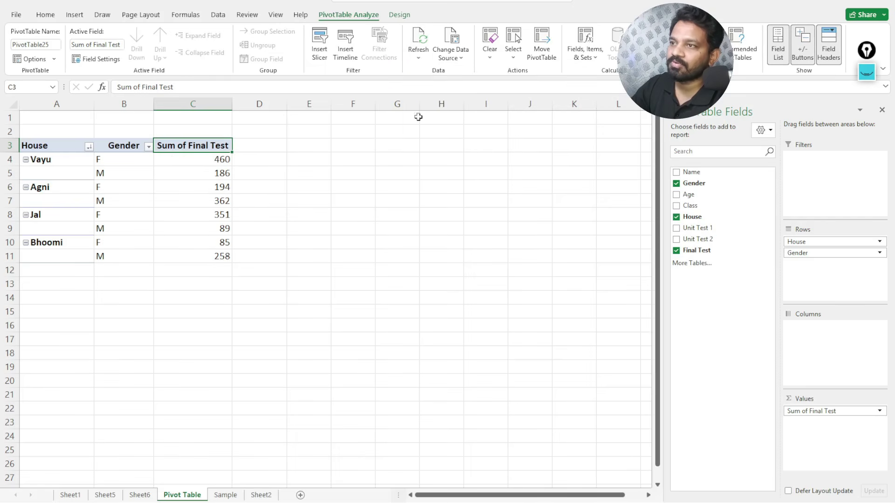
pyautogui.click(225, 262)
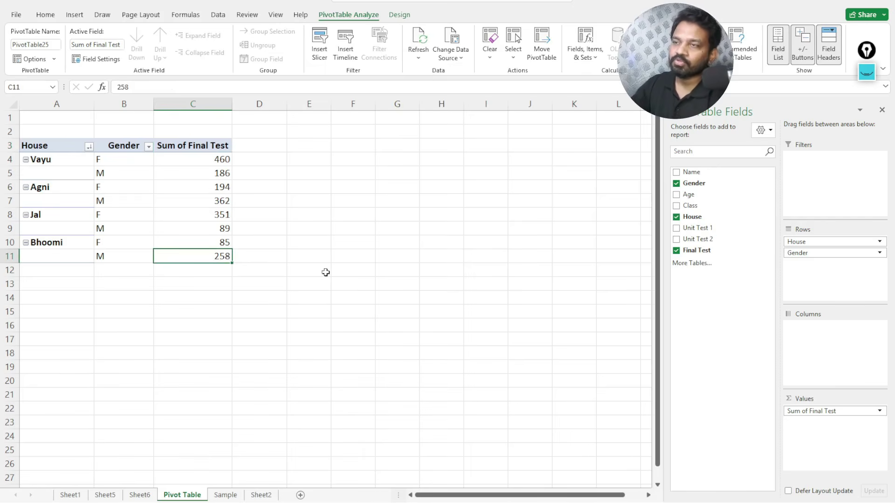